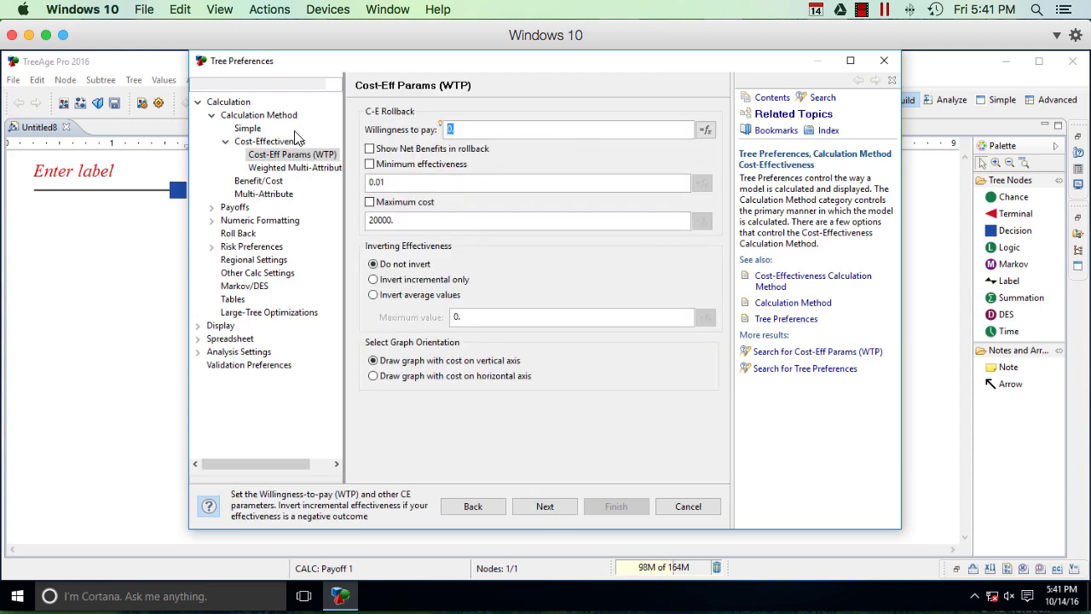
Step: Set the willingness to pay for the cost-effectiveness calculation to 50000
text(50000)
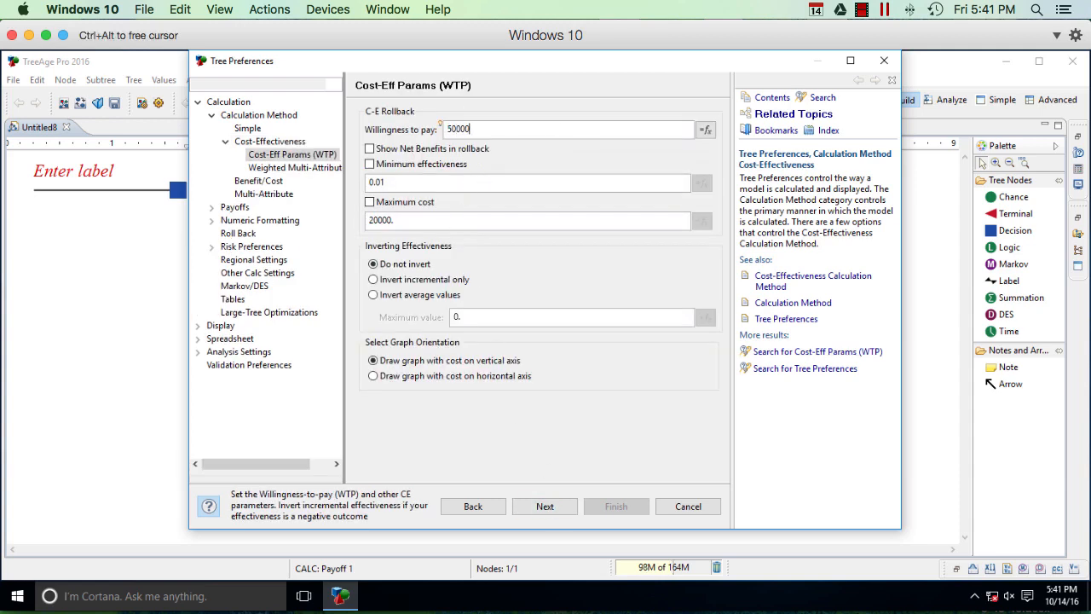
click(555, 505)
Step: Enable custom payoff names and name payoff 1 "cost ($)" and payoff 2 "effectiveness (QALY)"
click(556, 505)
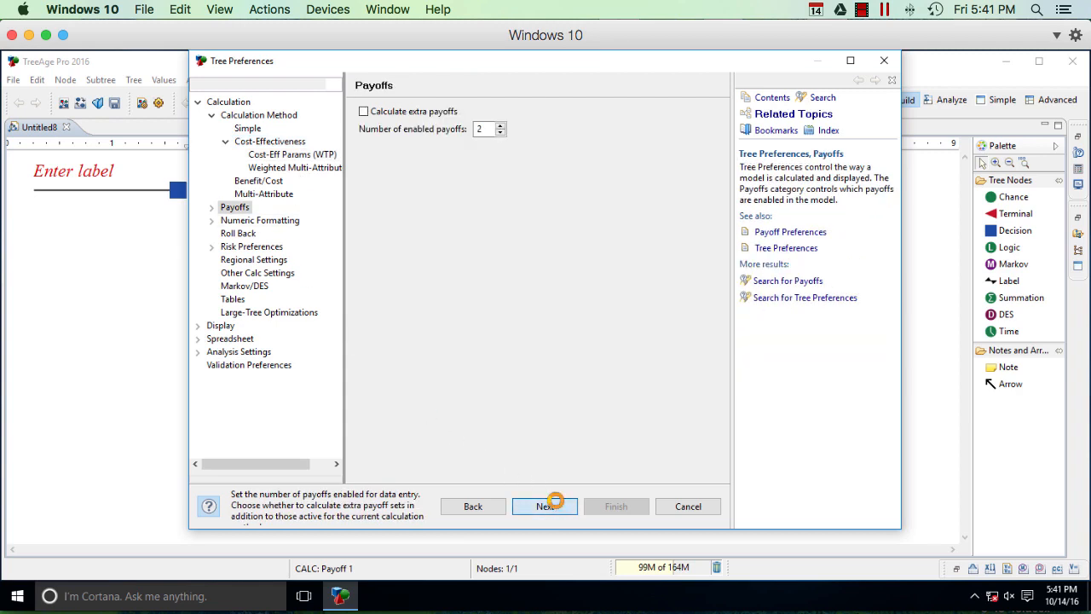
click(556, 506)
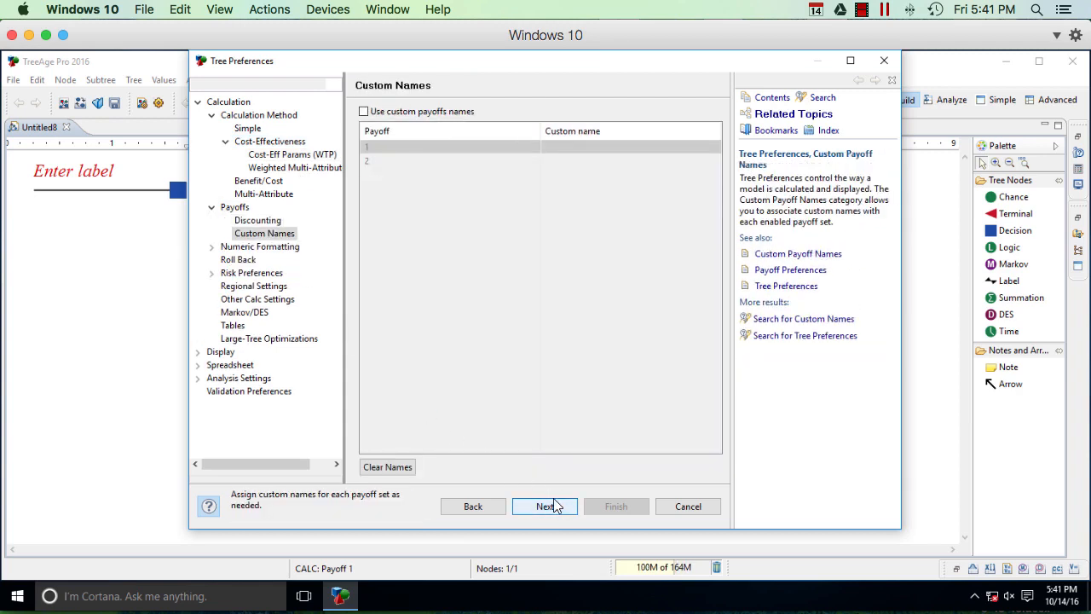
click(458, 115)
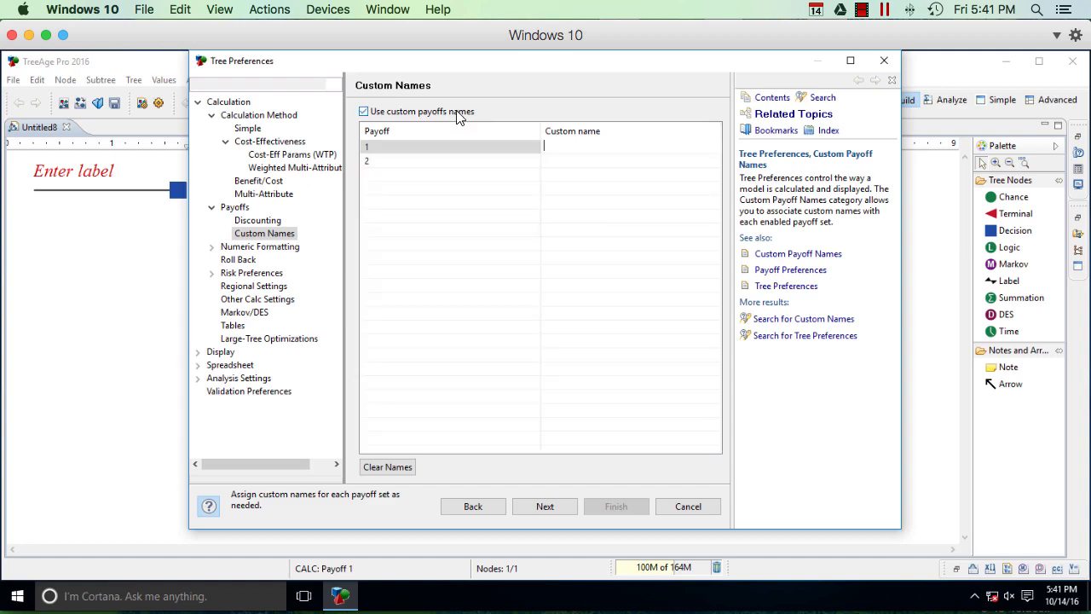
text(cost ($)
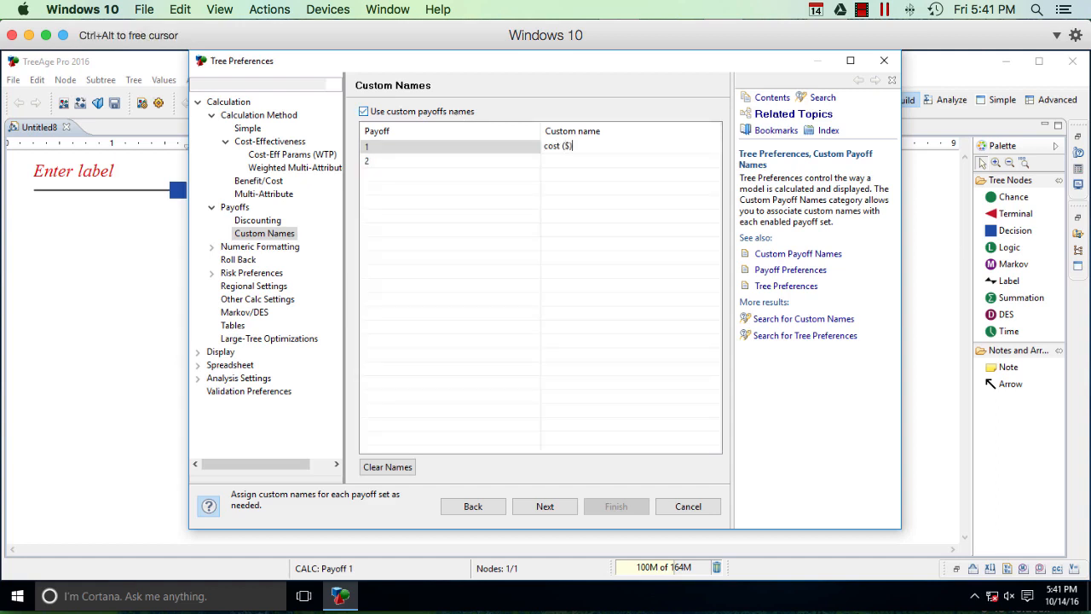
key(Return)
text(effectiveness (QALY)
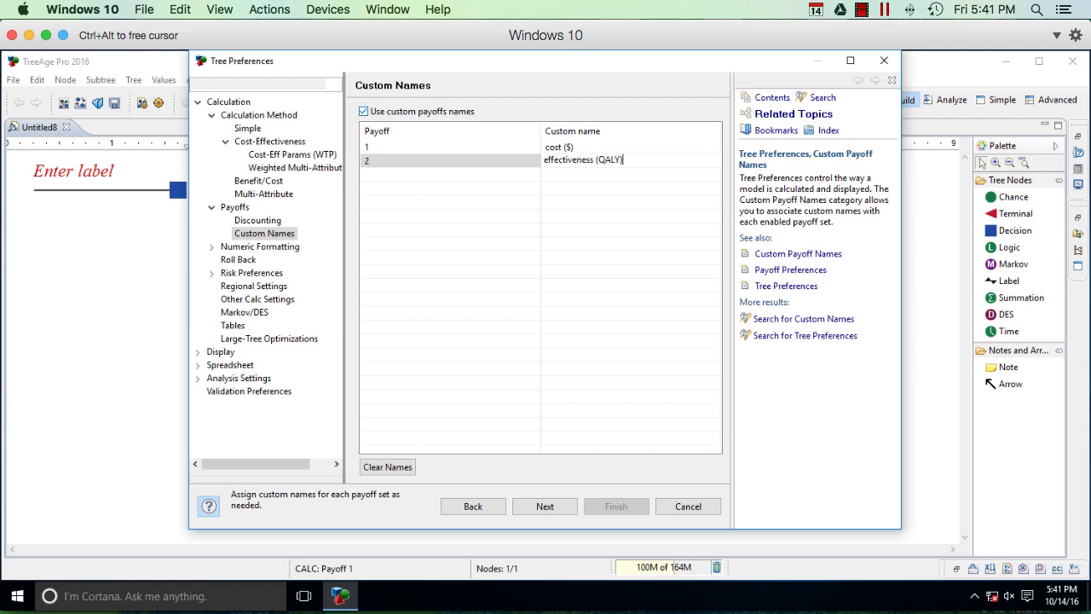
Step: Format cost with Currency units and effectiveness with the custom suffix "QALY", and apply the tree preferences
click(550, 507)
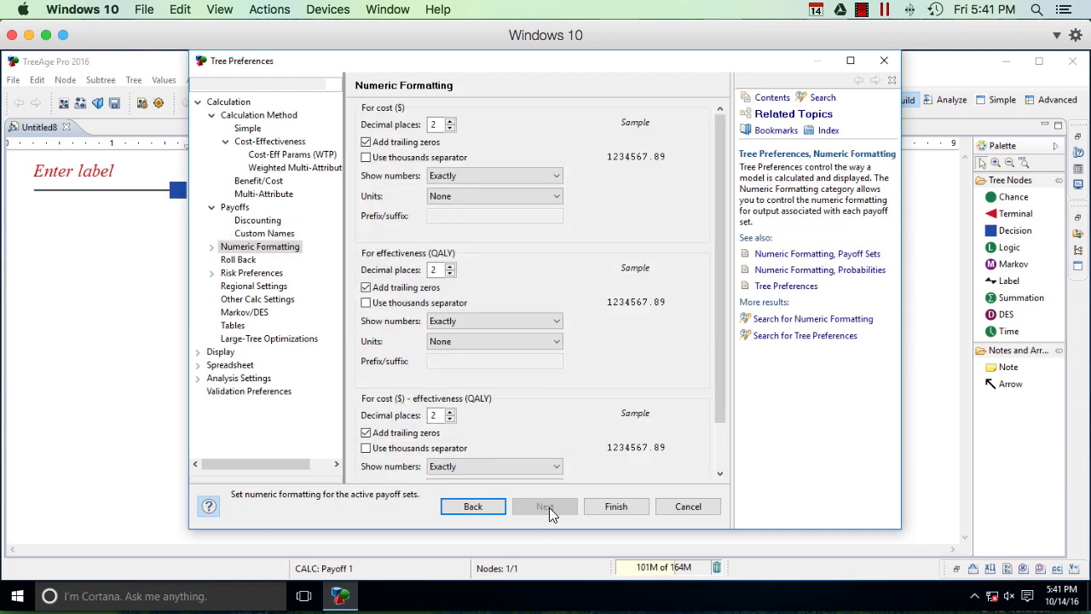
click(499, 196)
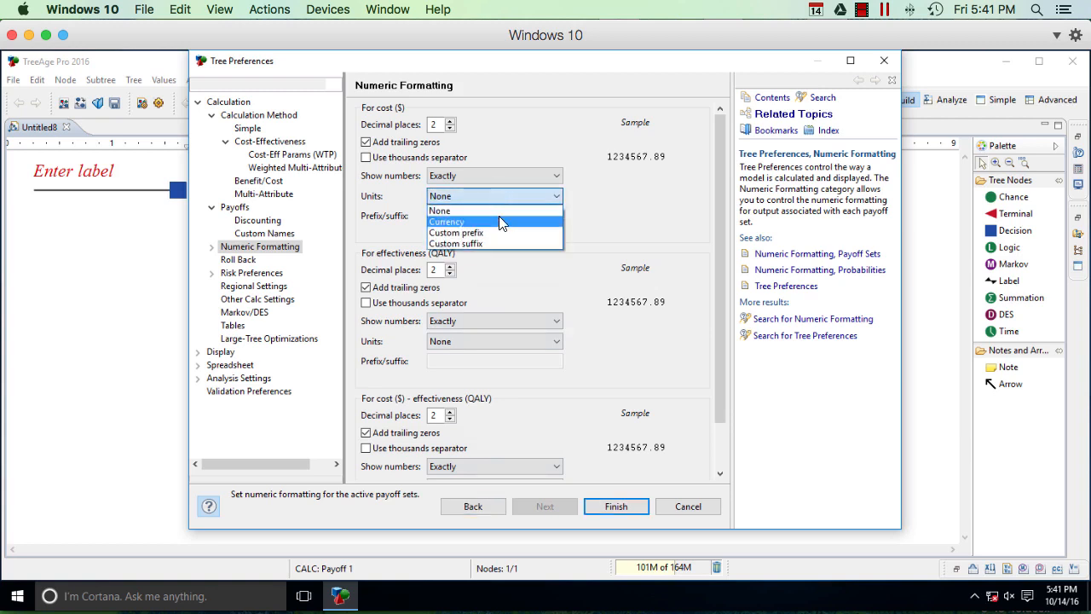
click(500, 217)
click(503, 340)
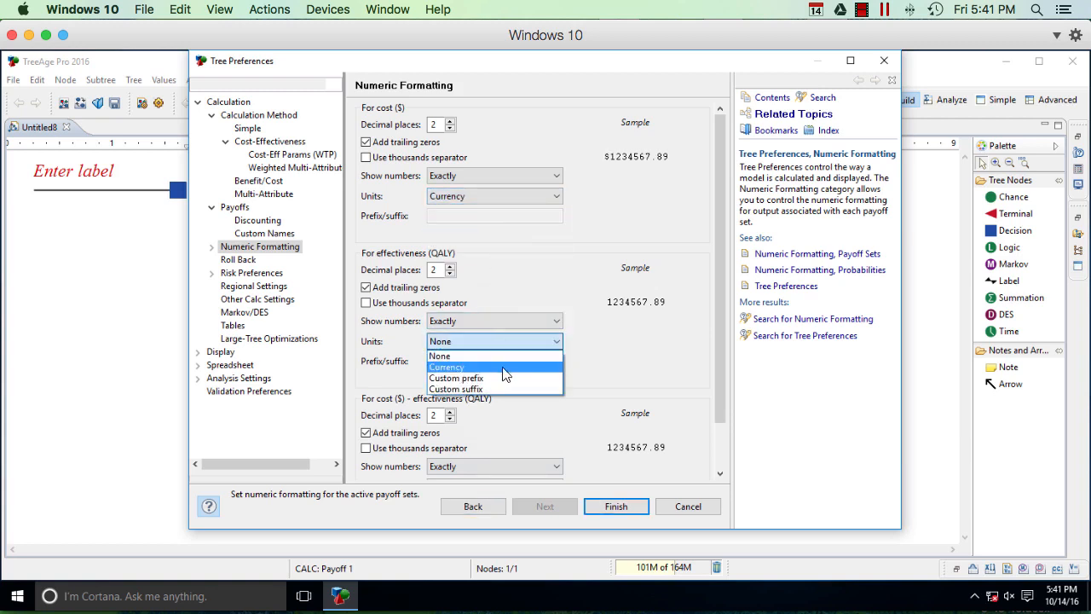
click(503, 389)
click(448, 360)
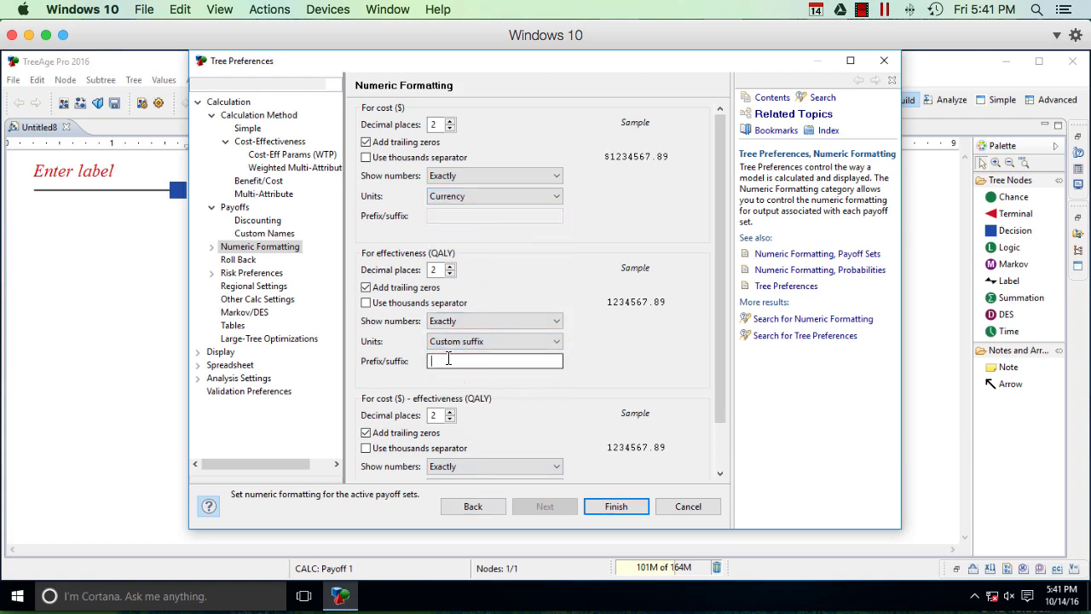
text(QALY)
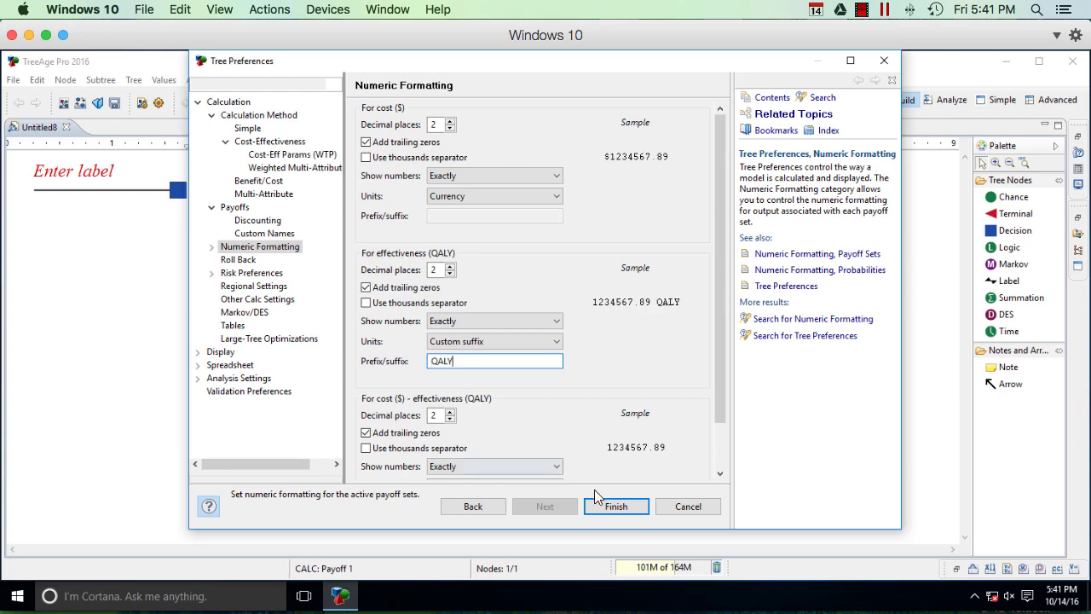
click(618, 506)
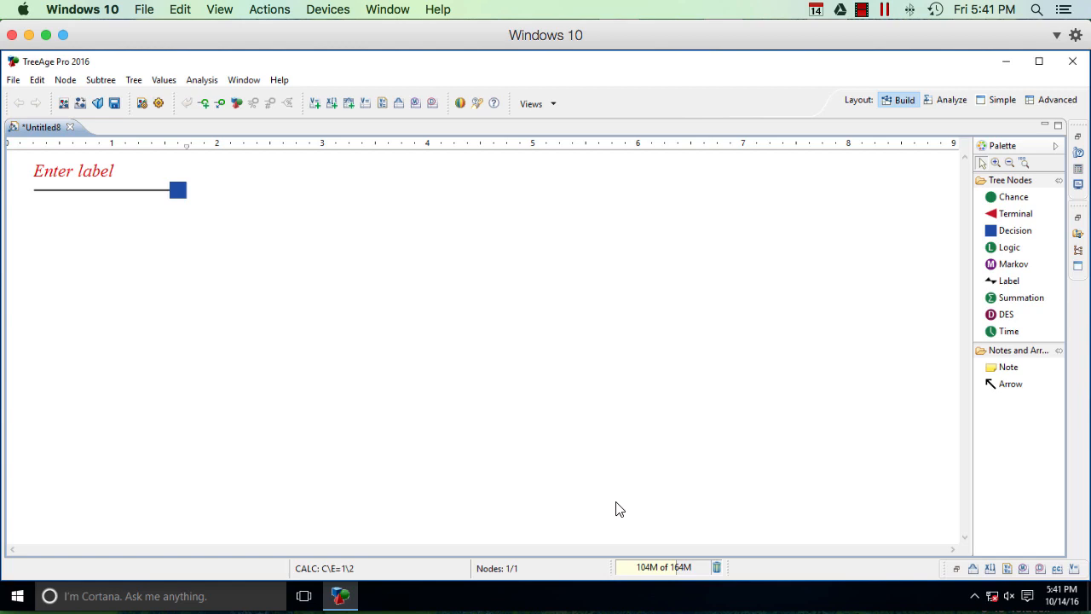
Step: Label the root decision node "choose" and add two chance branches to it named "robot A" and "robot B"
click(71, 169)
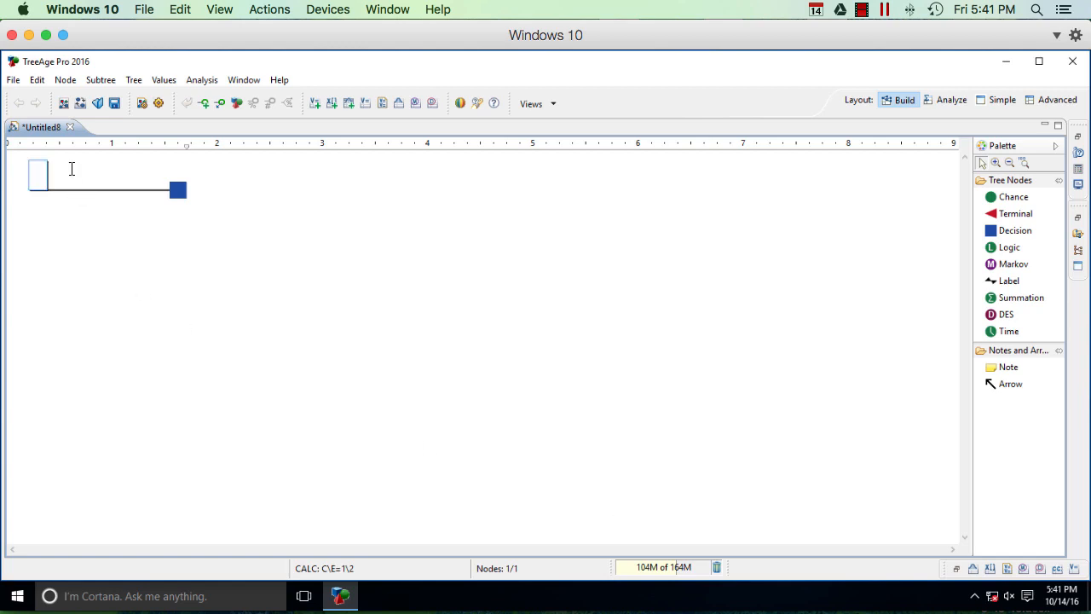
text(choose)
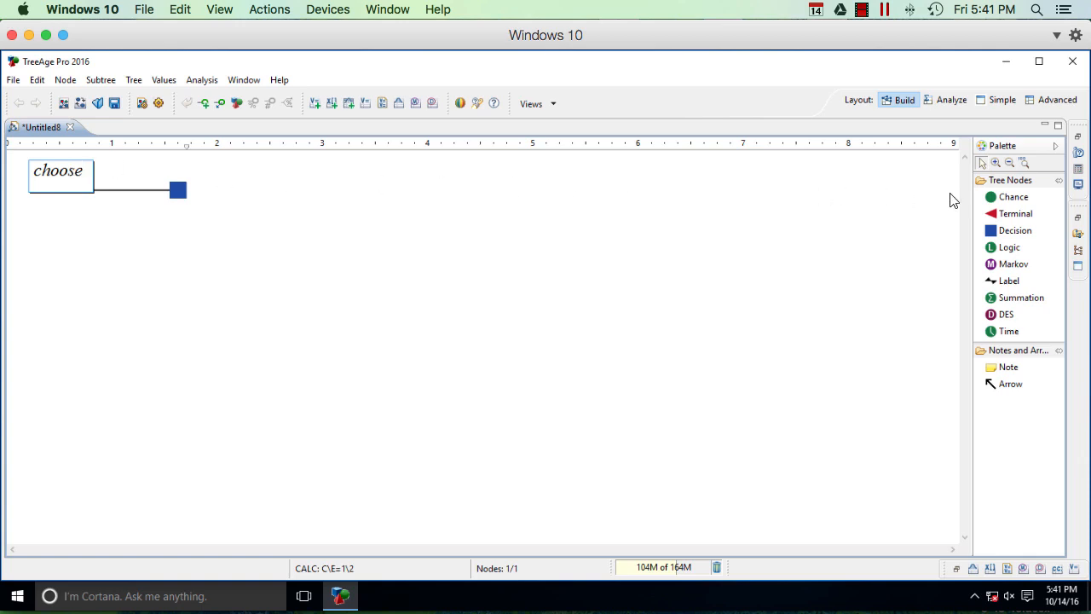
click(1002, 197)
click(228, 190)
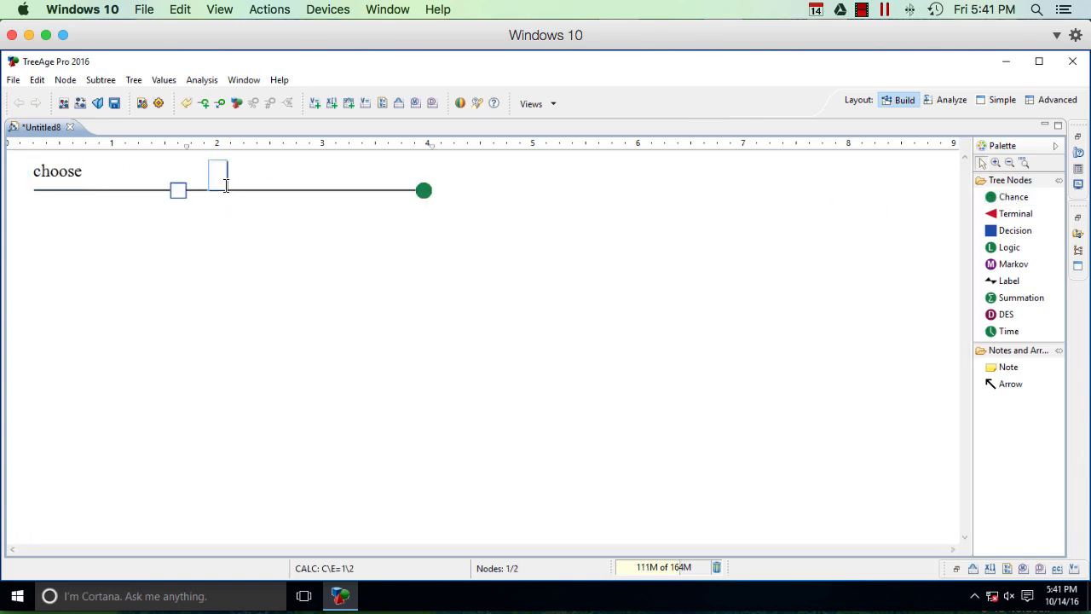
text(robot A)
click(994, 199)
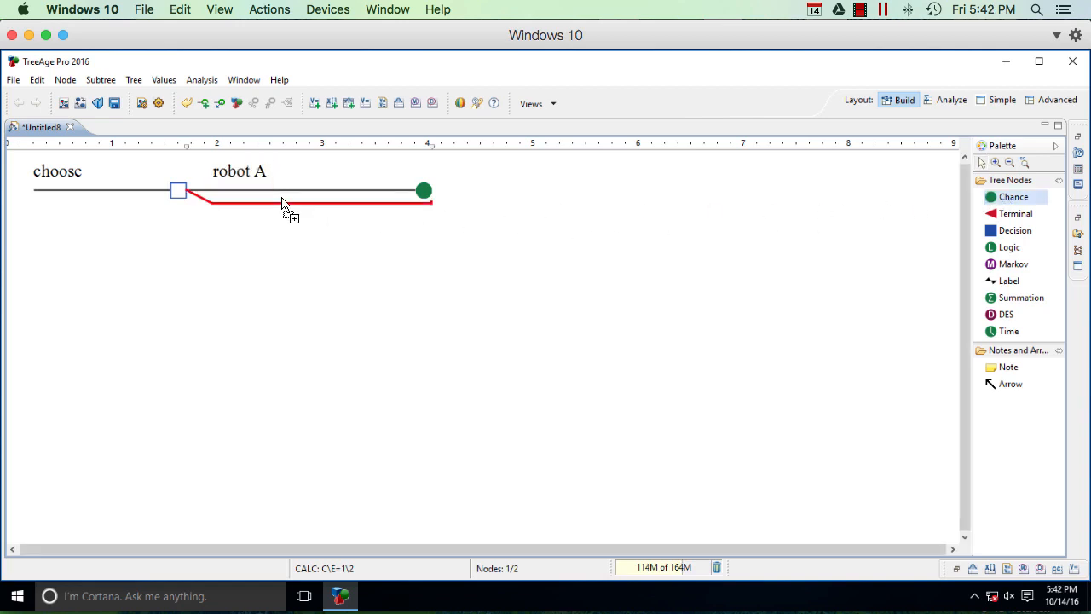
click(283, 205)
text(robot B)
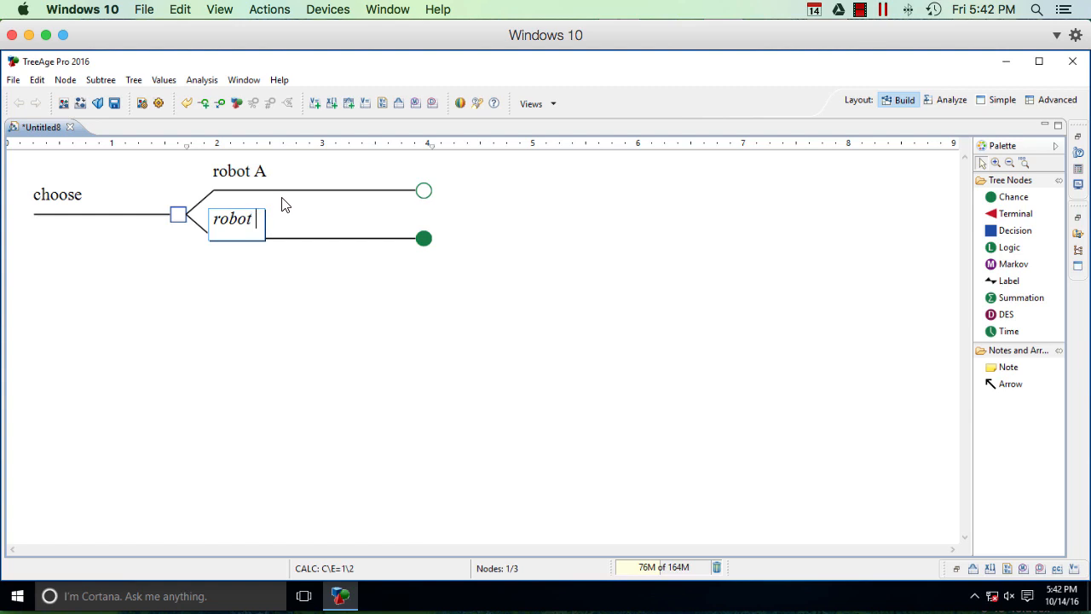
Step: Add a terminal node to the robot A branch with a cost of 70000 and an effectiveness of 1
click(1015, 214)
click(465, 190)
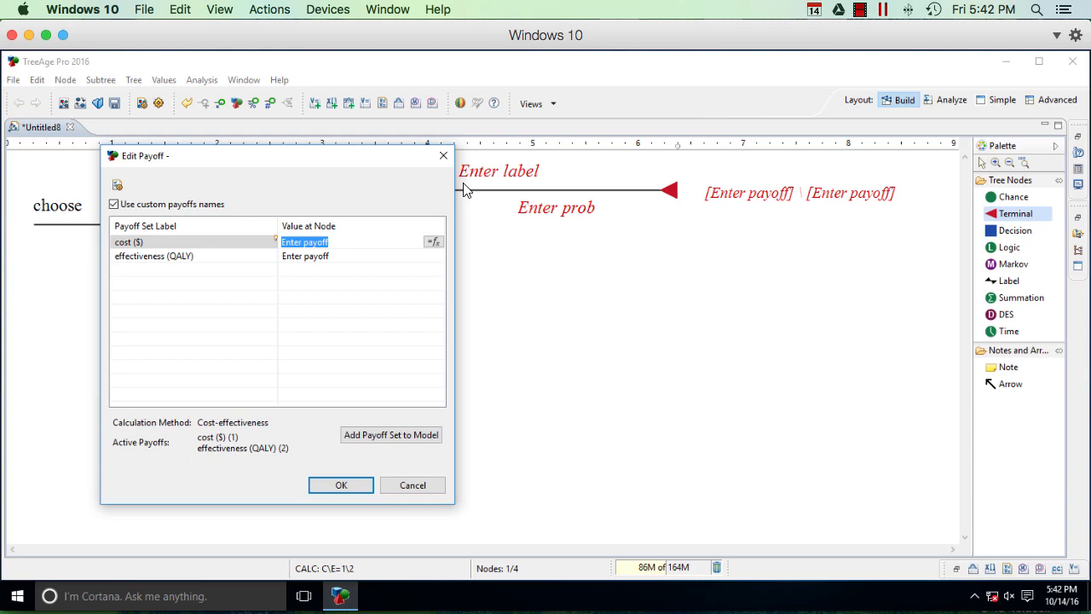
text(70)
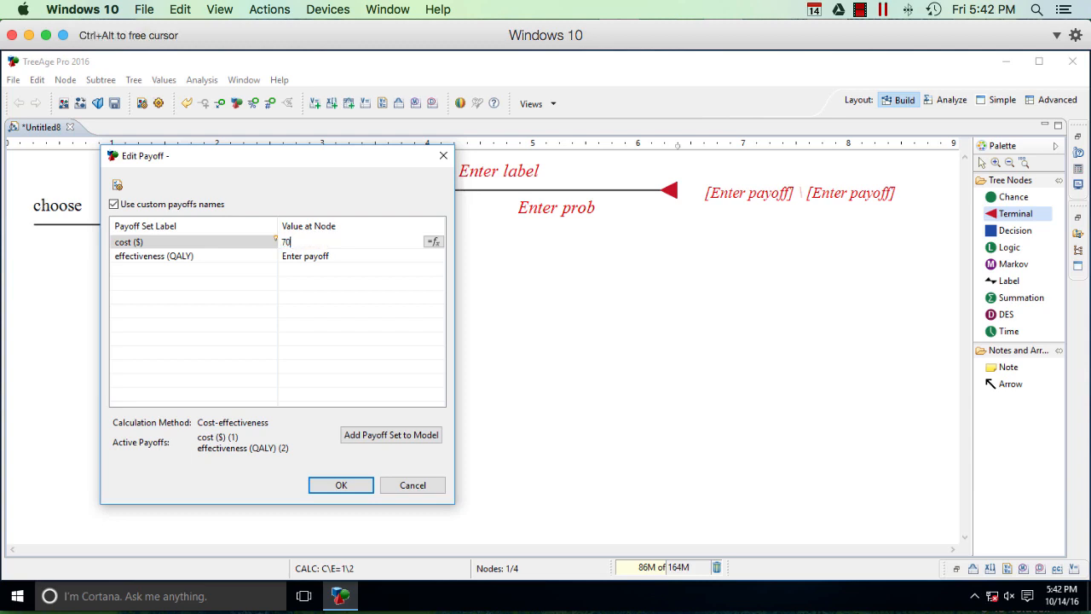
text(000)
key(Return)
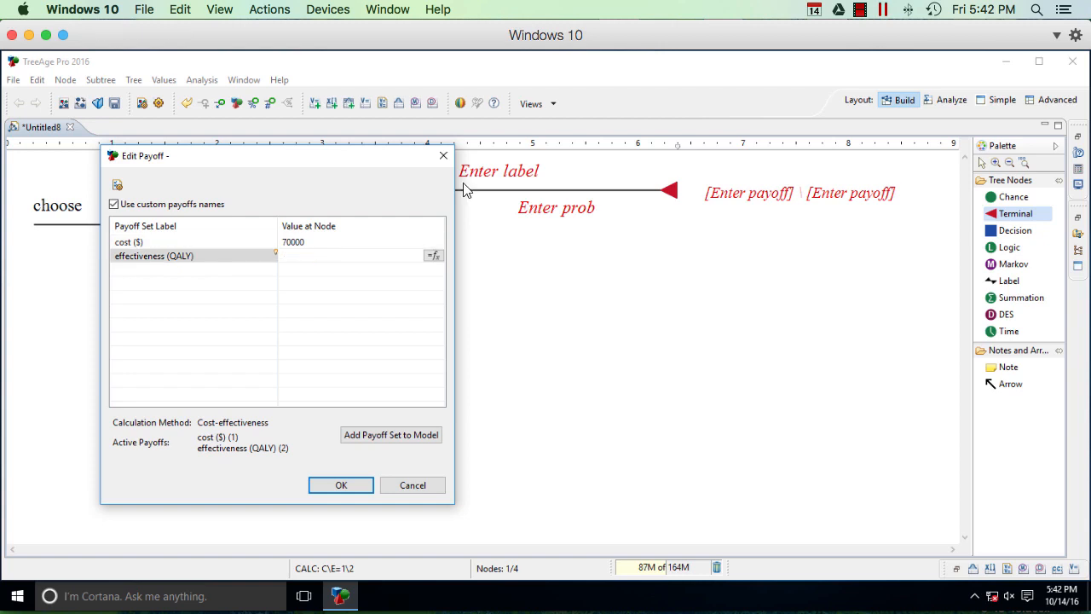
text(1)
click(341, 485)
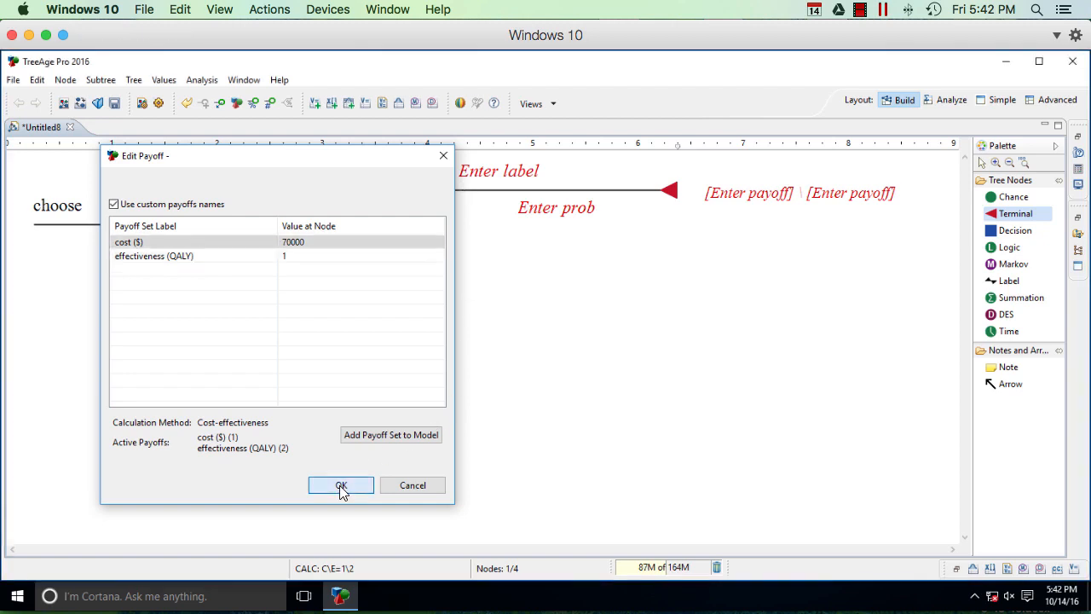
click(341, 485)
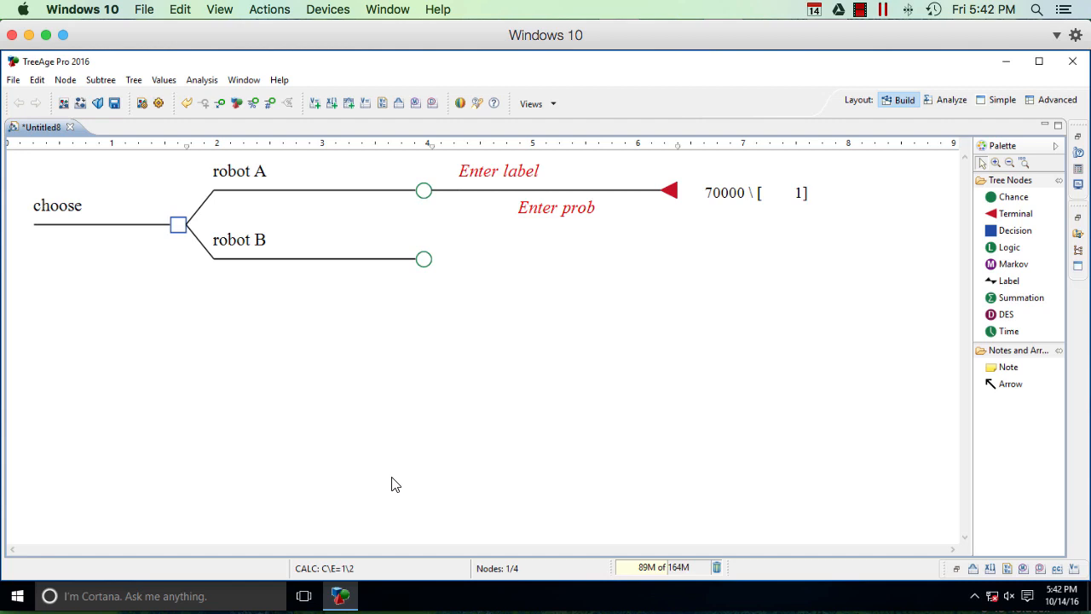
Step: Label robot A's terminal branch "hemorrhage" and set its probability to .5
click(513, 175)
text(hemorrhage)
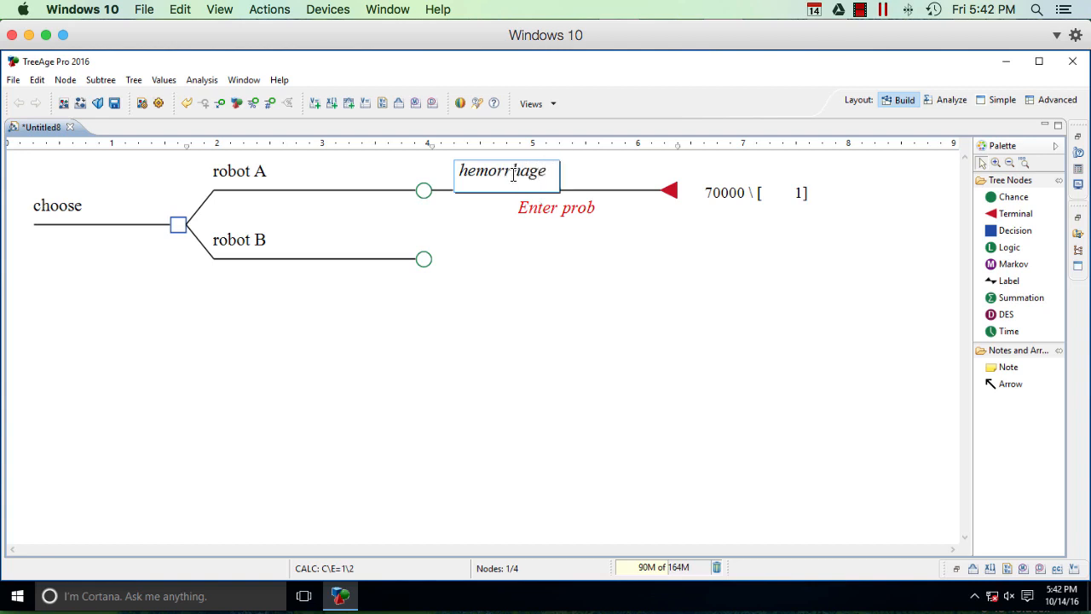
click(563, 209)
click(562, 209)
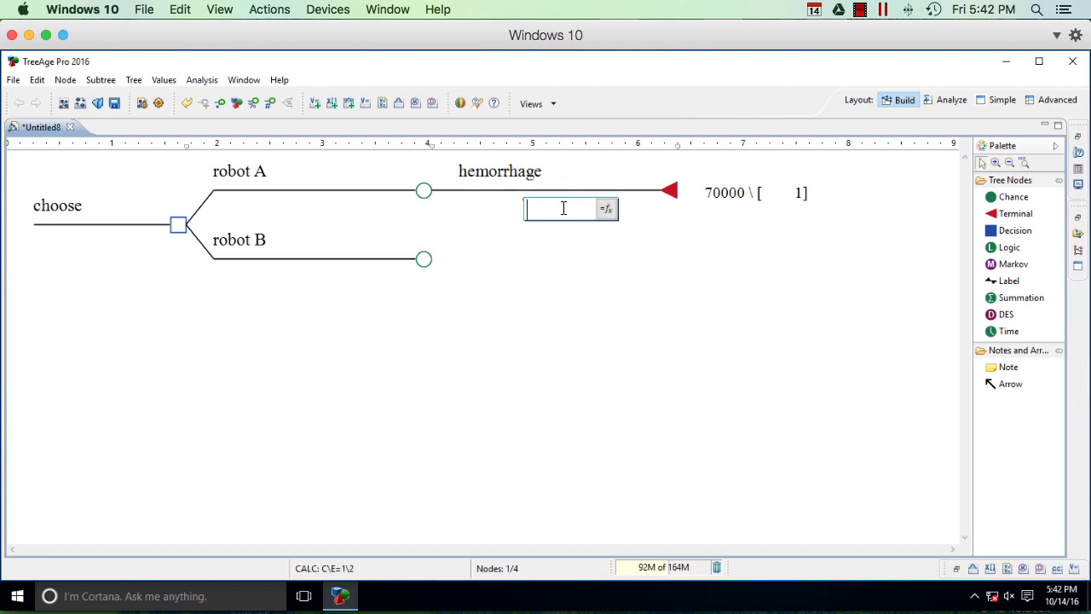
text(.5)
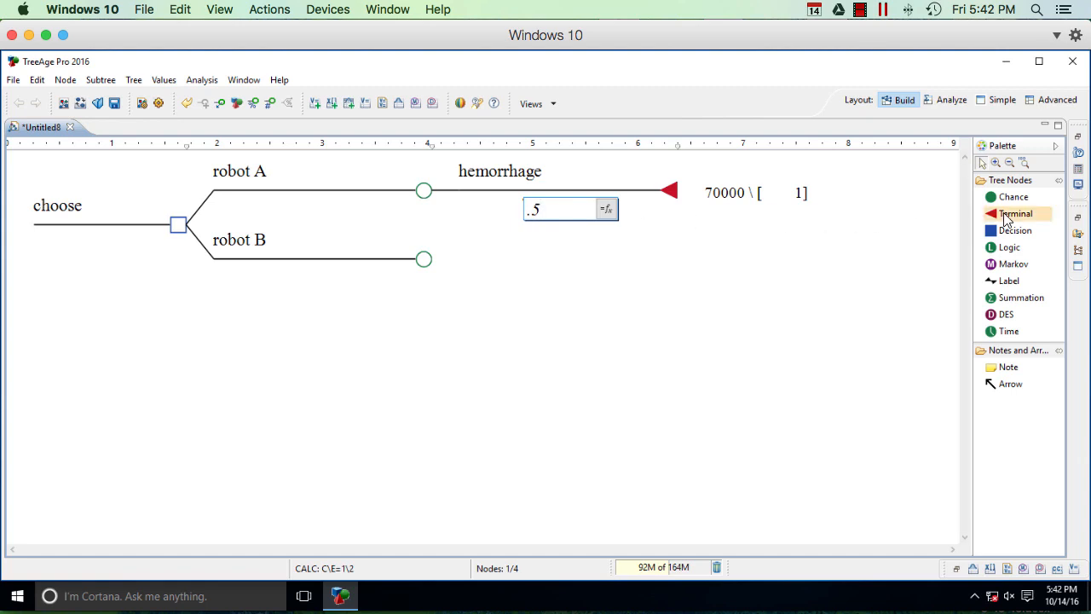
Step: Add a second terminal node to robot A with a cost of 80000 and an effectiveness of 3
drag(1006, 220, 565, 213)
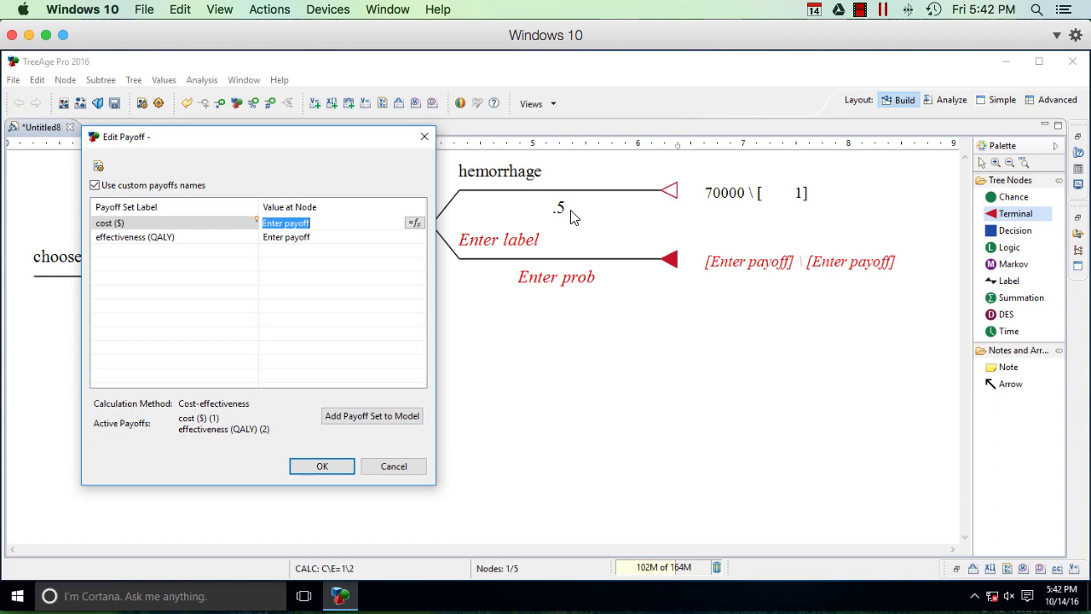
text(80)
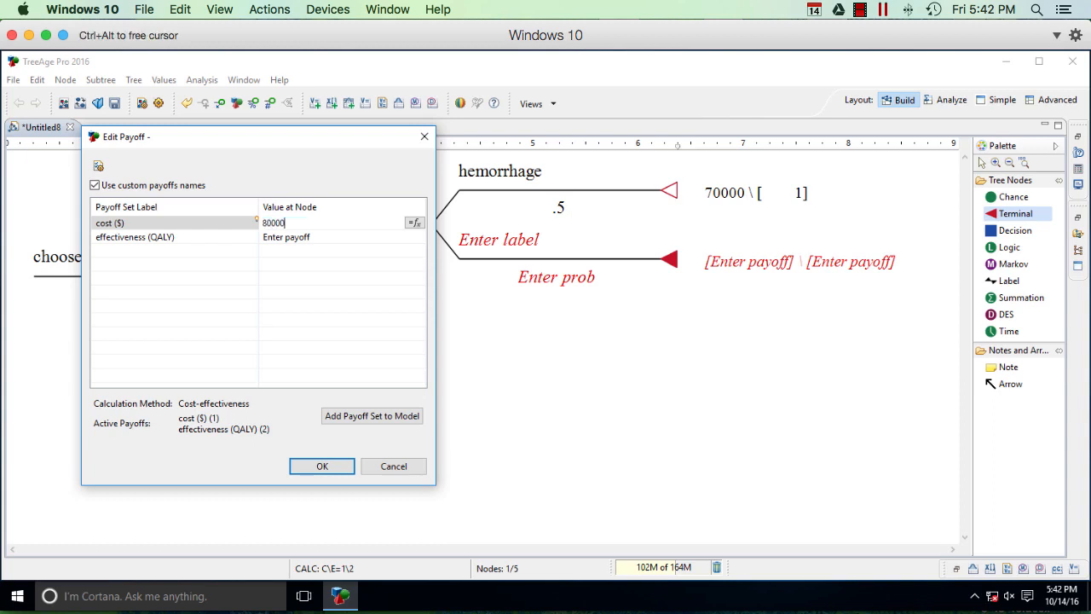
text(000)
key(Return)
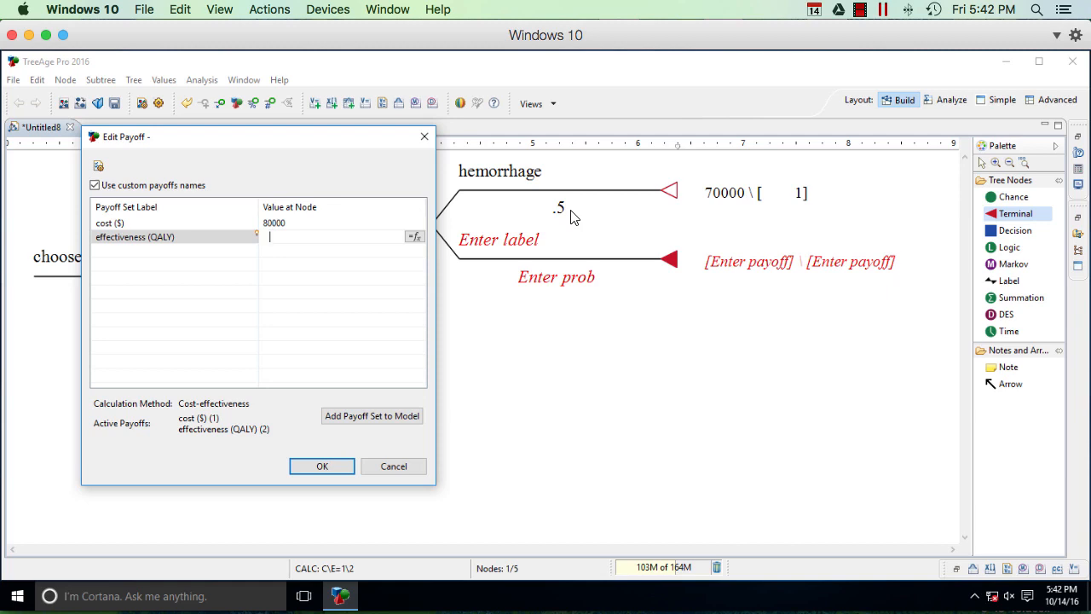
text(3)
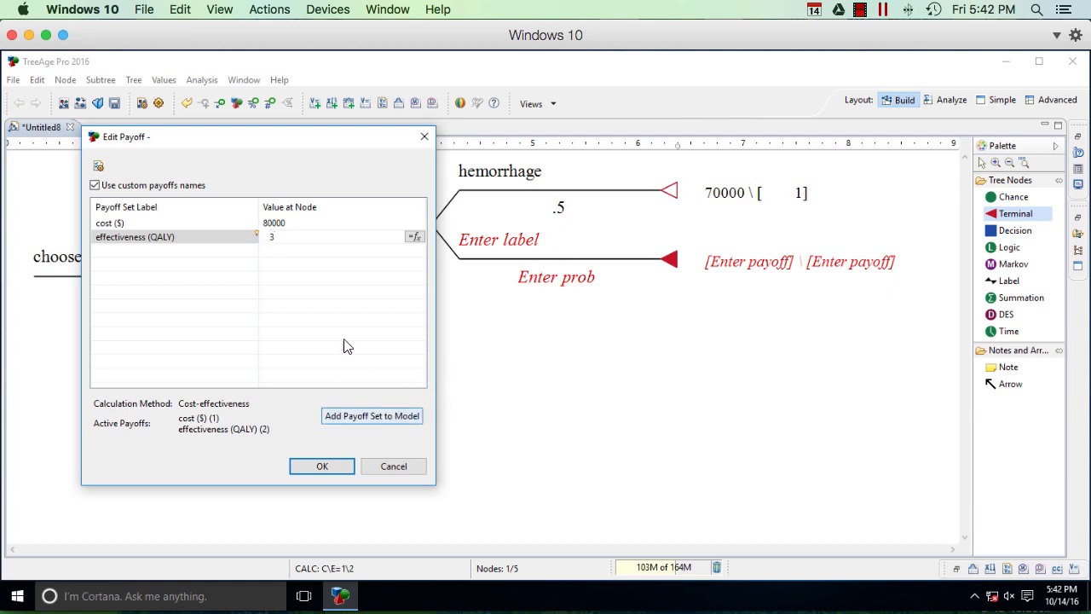
click(322, 465)
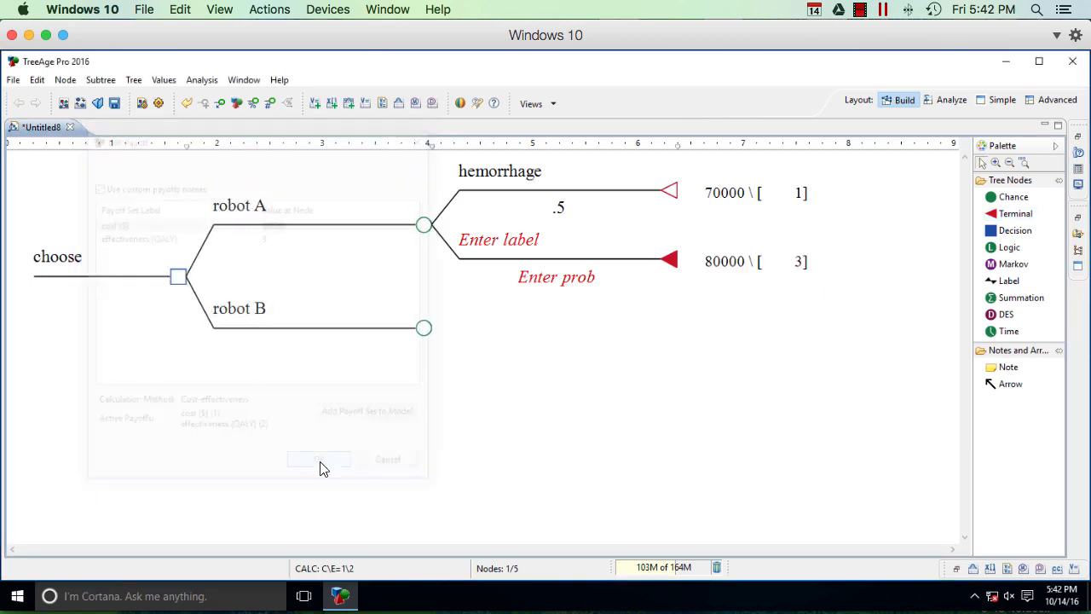
Step: Label robot A's second terminal branch "no hemorrhage" and set its probability to .5
click(507, 241)
text(no hemorrhage)
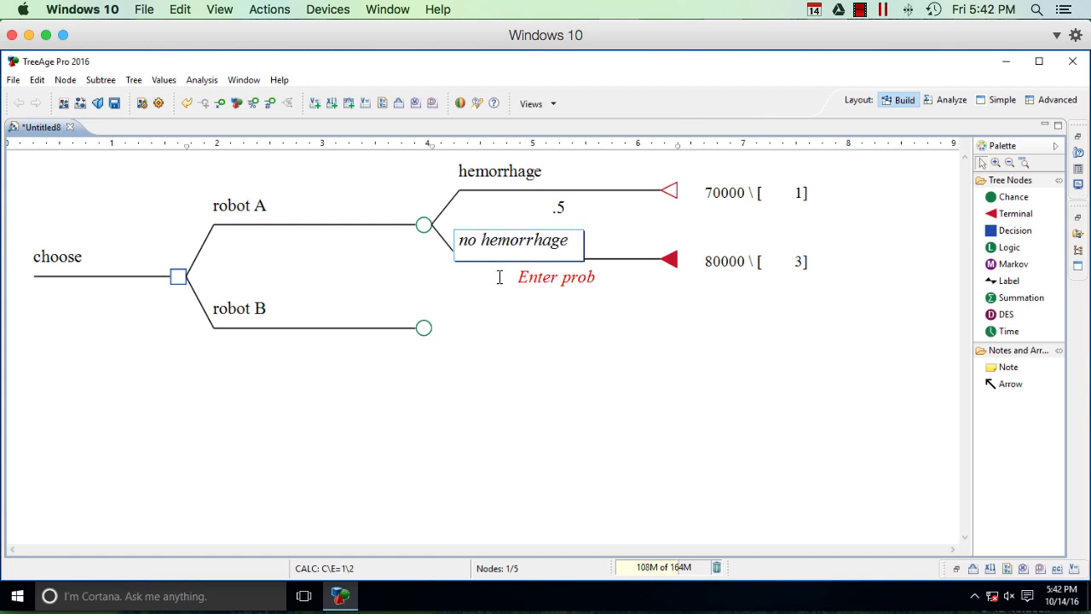
click(563, 282)
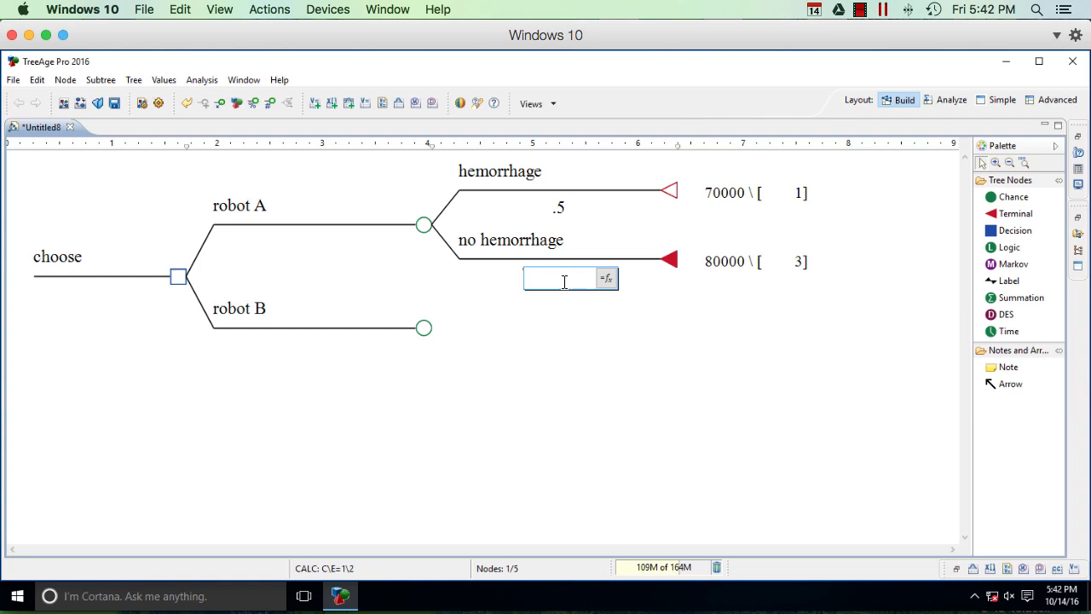
text(.5)
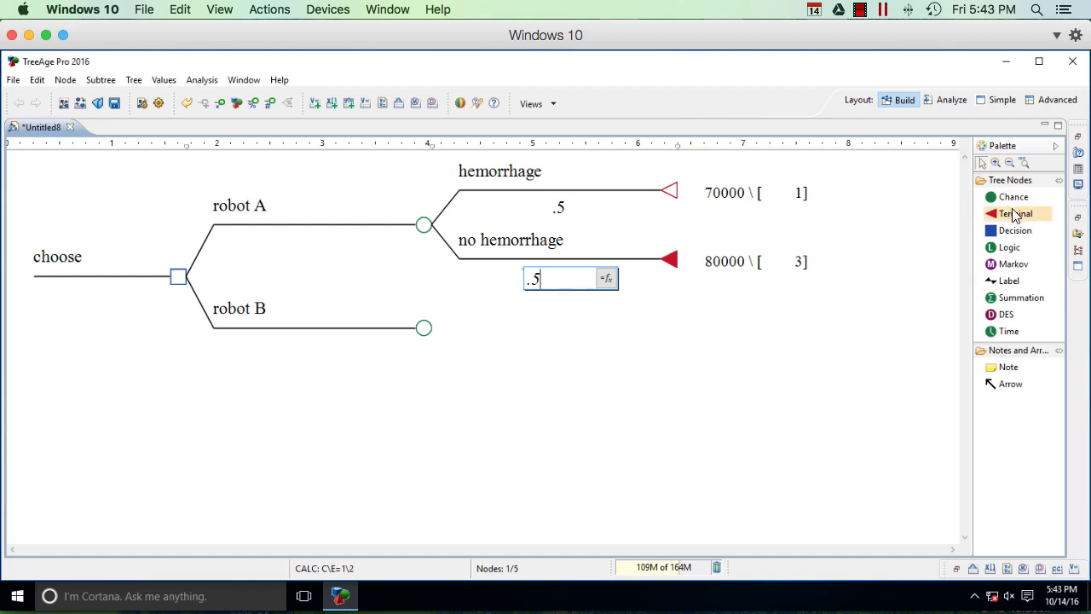
Step: Add a terminal node labelled "hemorrhage" to the robot B branch with a cost of 100000 and an effectiveness of 1
drag(1015, 216, 503, 331)
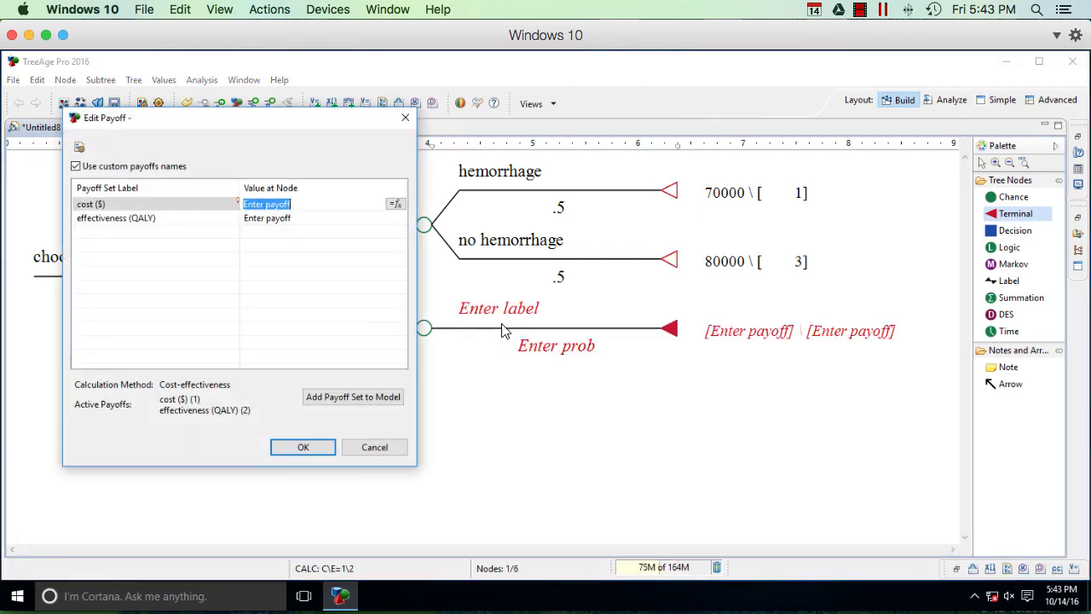
text(100000)
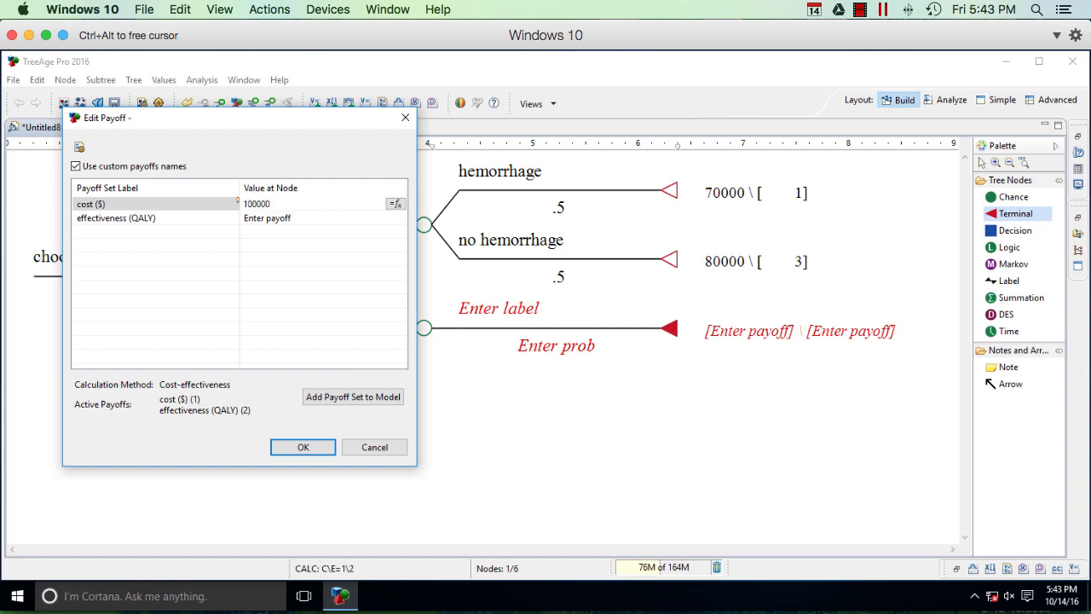
key(Return)
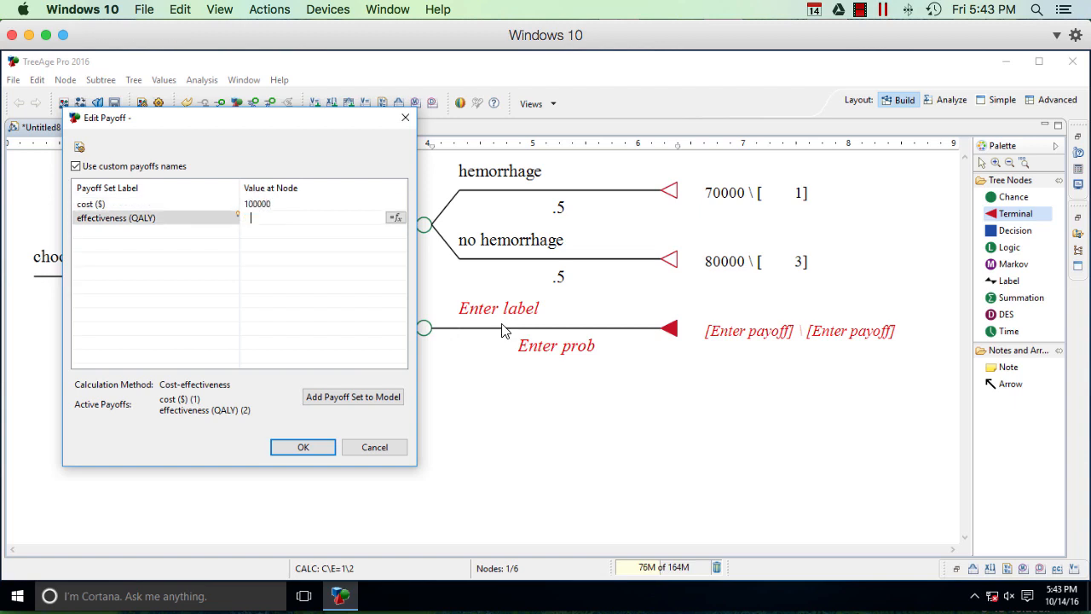
text(1)
click(300, 447)
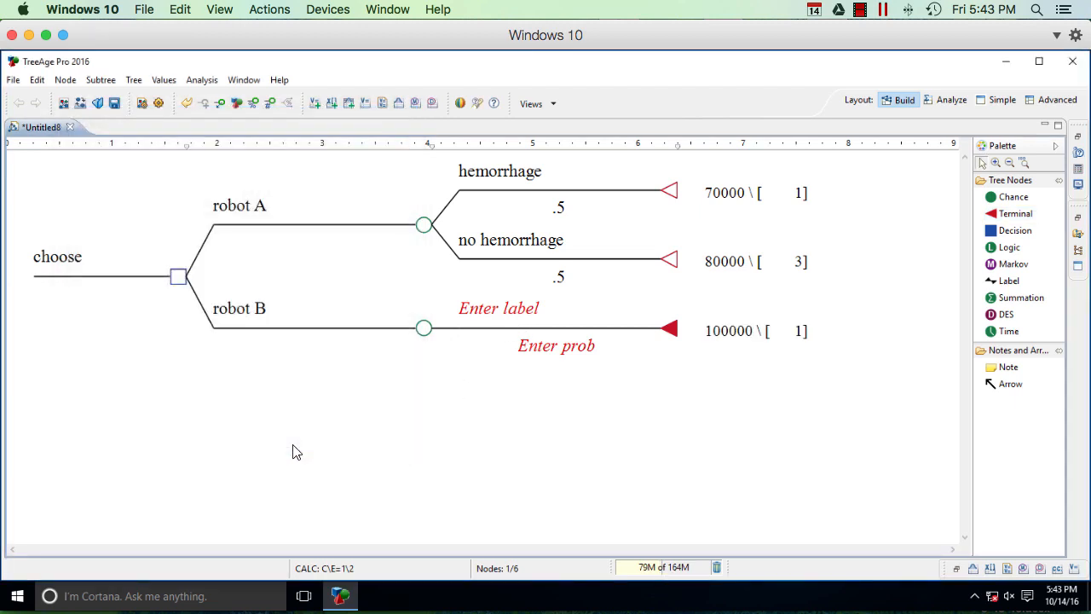
click(503, 312)
text(hemorrhage)
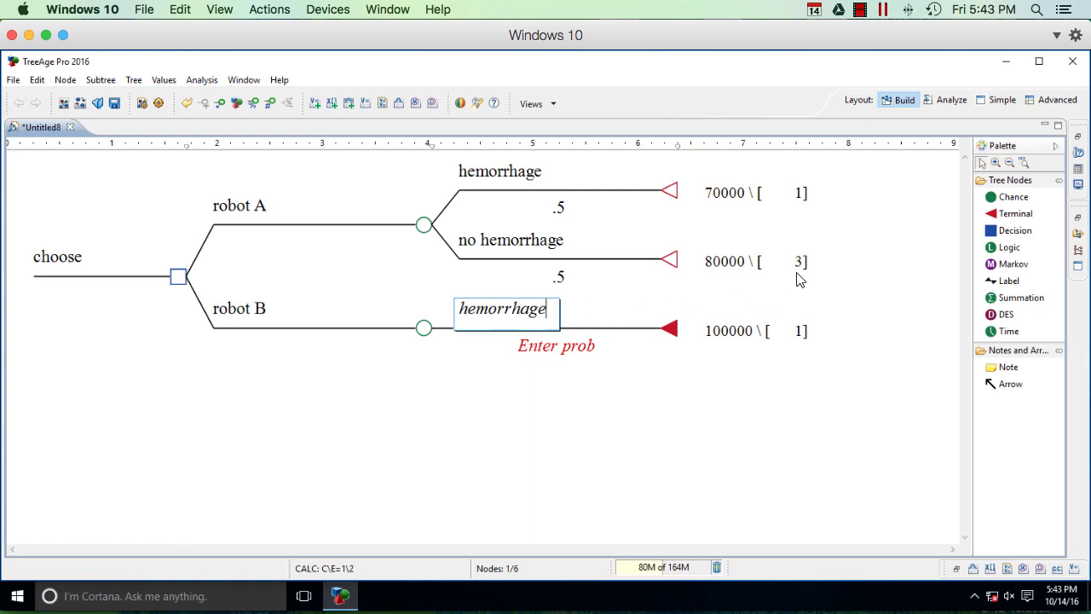
Step: Add a second terminal node to robot B, labelled "no hemorrhage", with a cost of 80000 and an effectiveness of 3
click(985, 218)
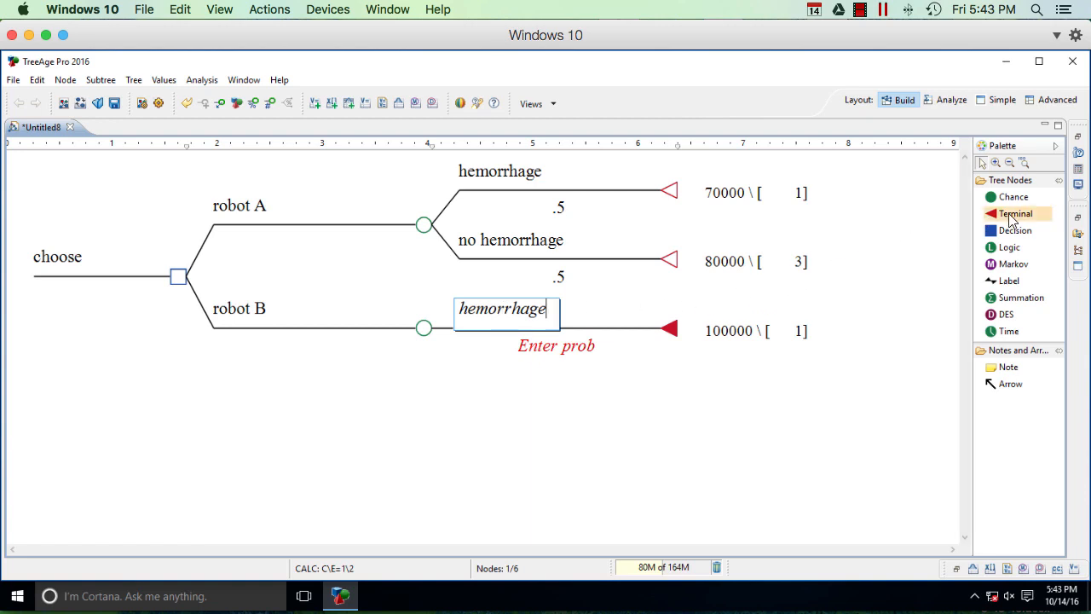
click(569, 354)
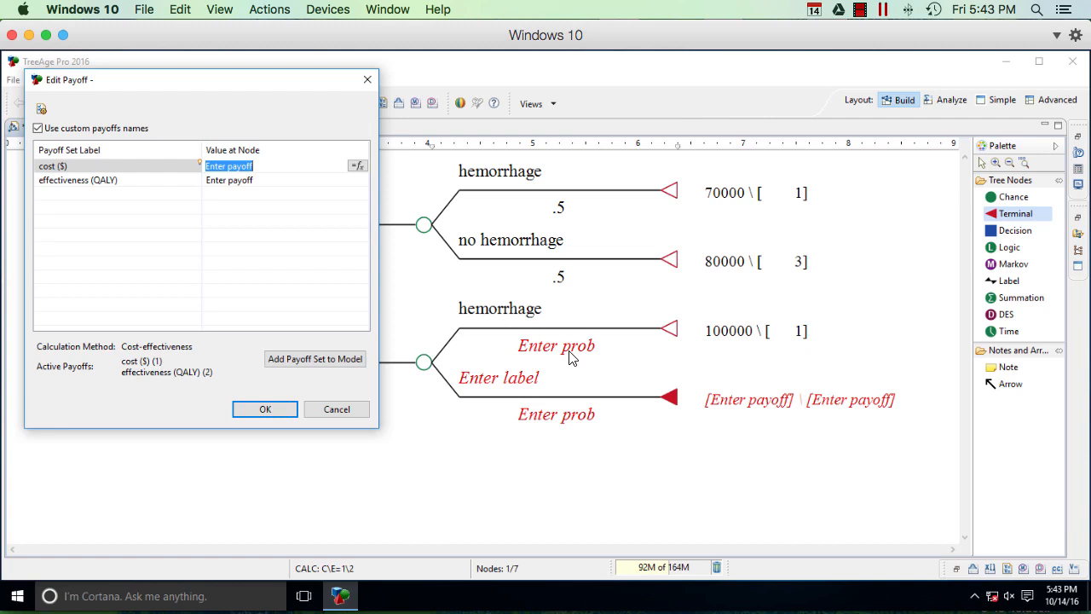
text(80000)
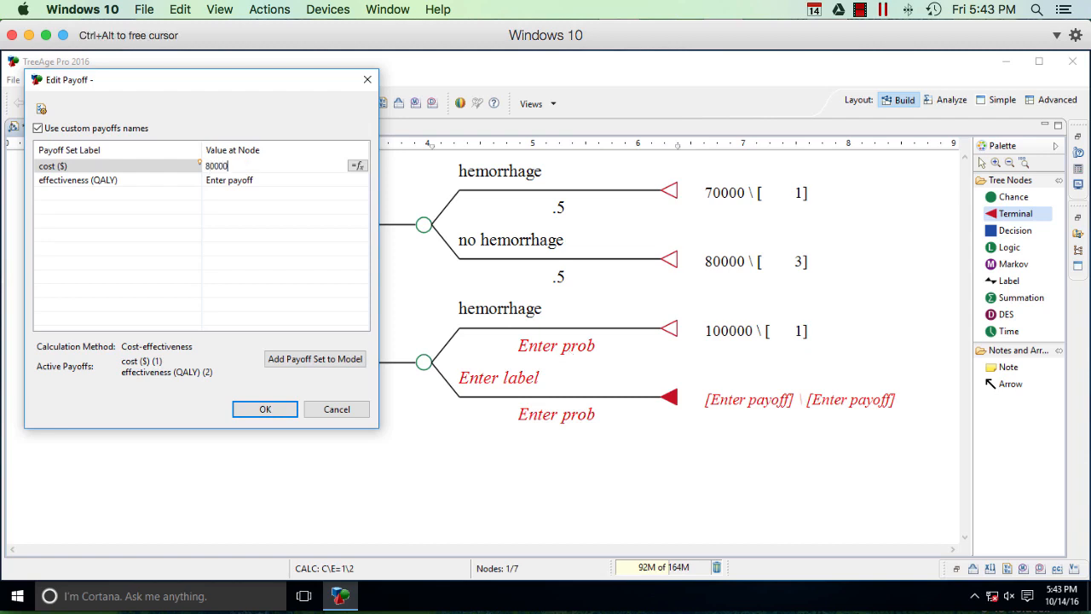
key(Tab)
text(3)
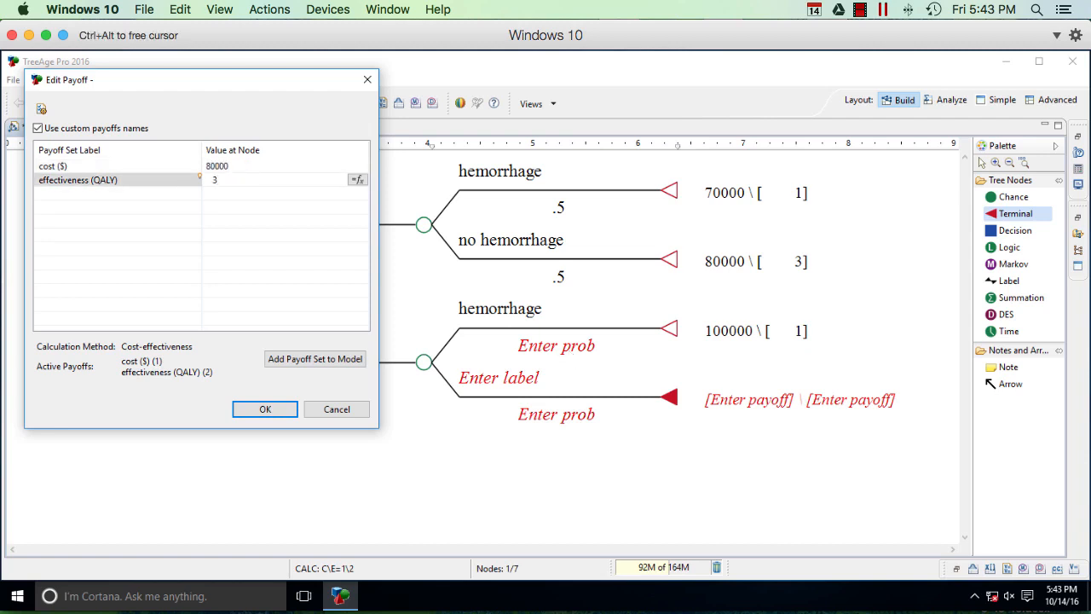
click(266, 410)
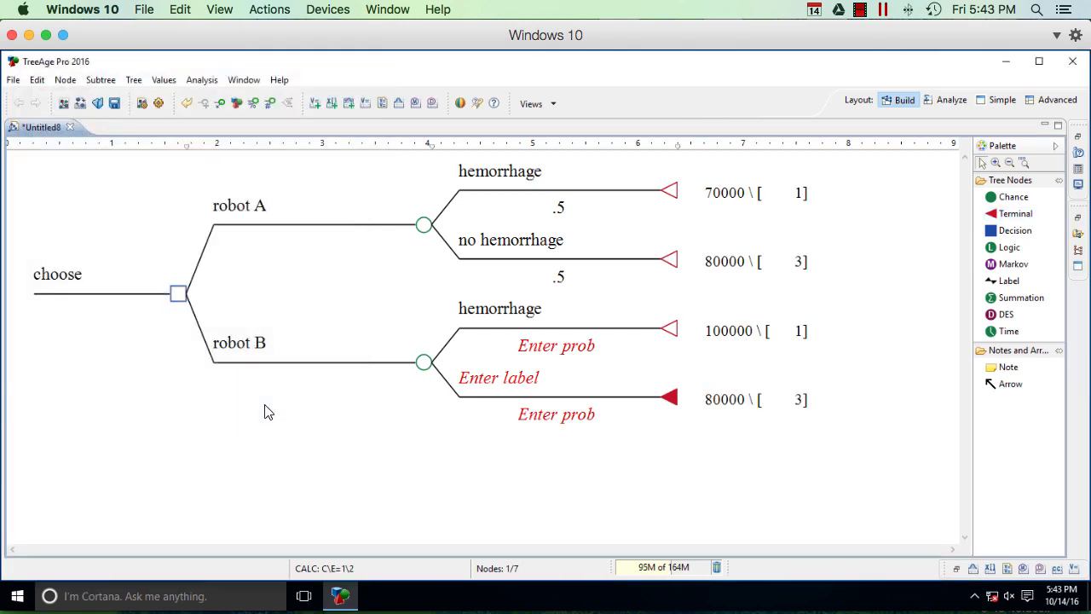
click(487, 385)
text(no hemorrhage)
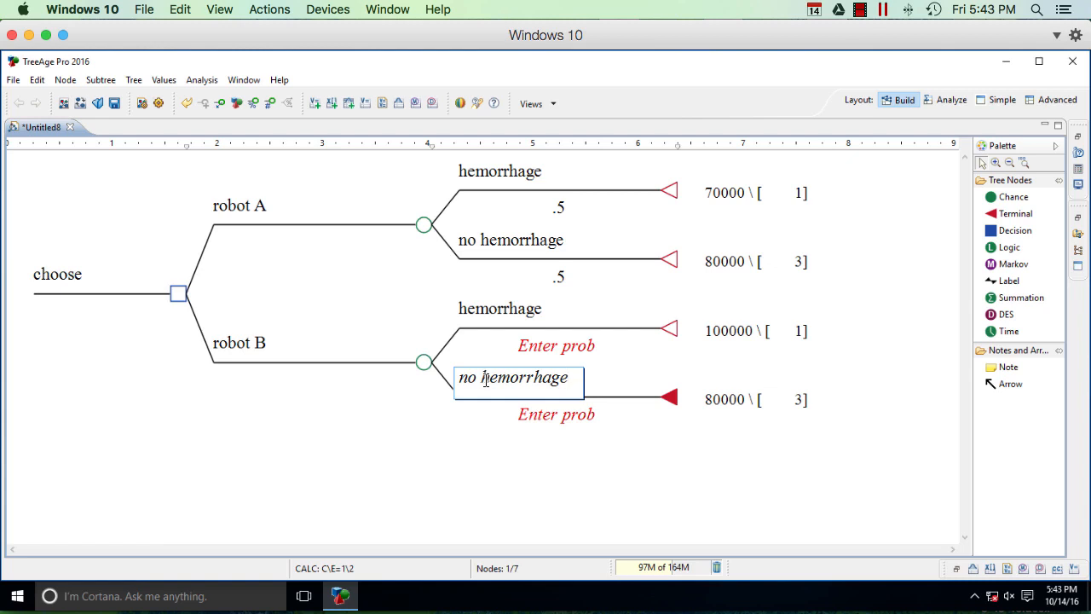
Step: Show the variable properties view and start a new variable named pHemorrhageB
click(239, 80)
mouse_move(265, 134)
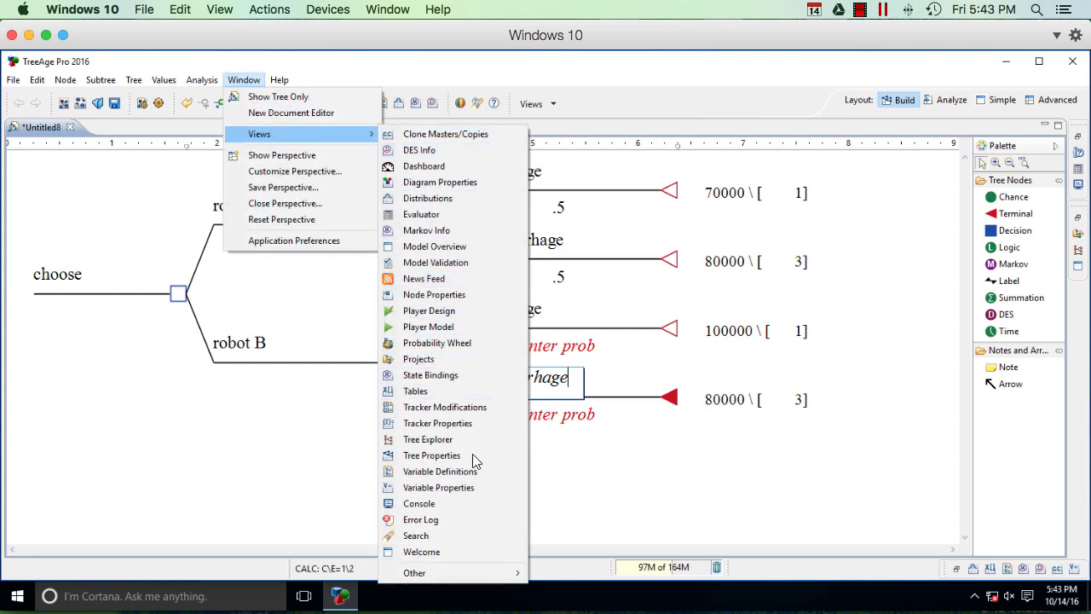
click(503, 487)
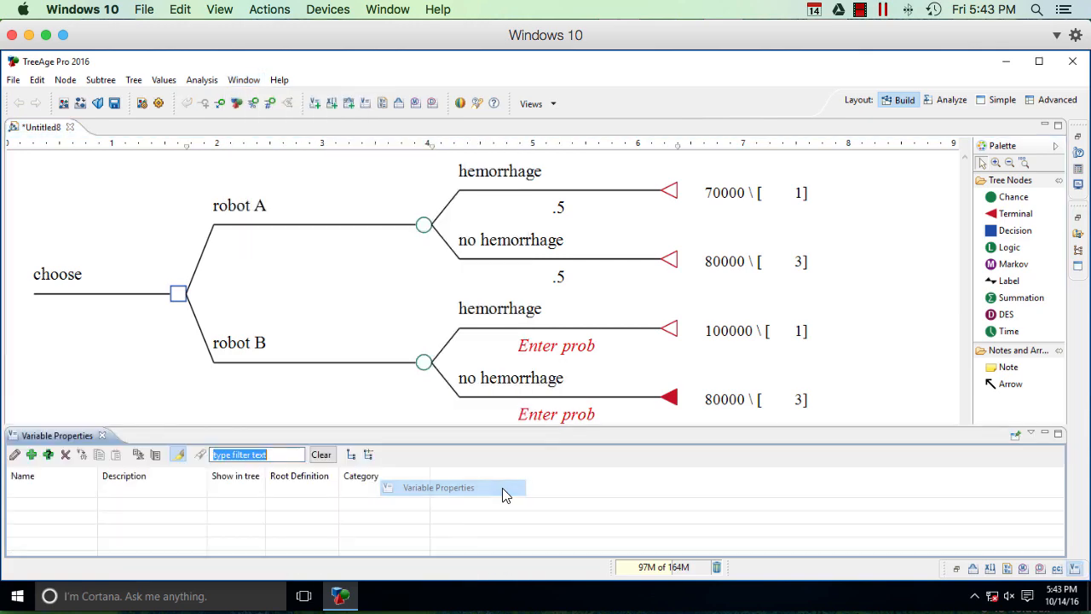
click(32, 455)
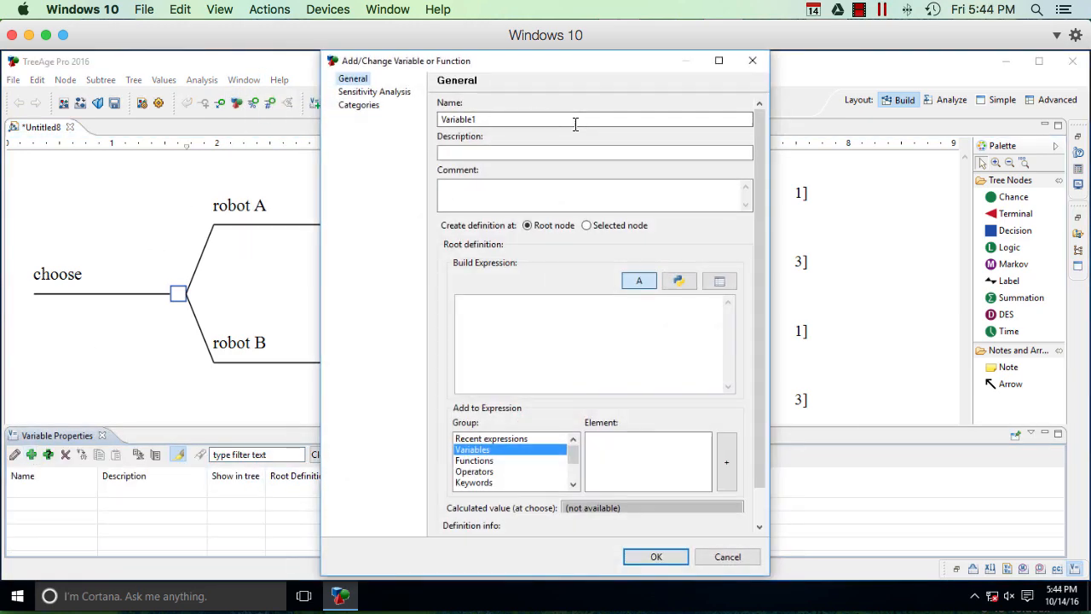
drag(539, 124, 519, 116)
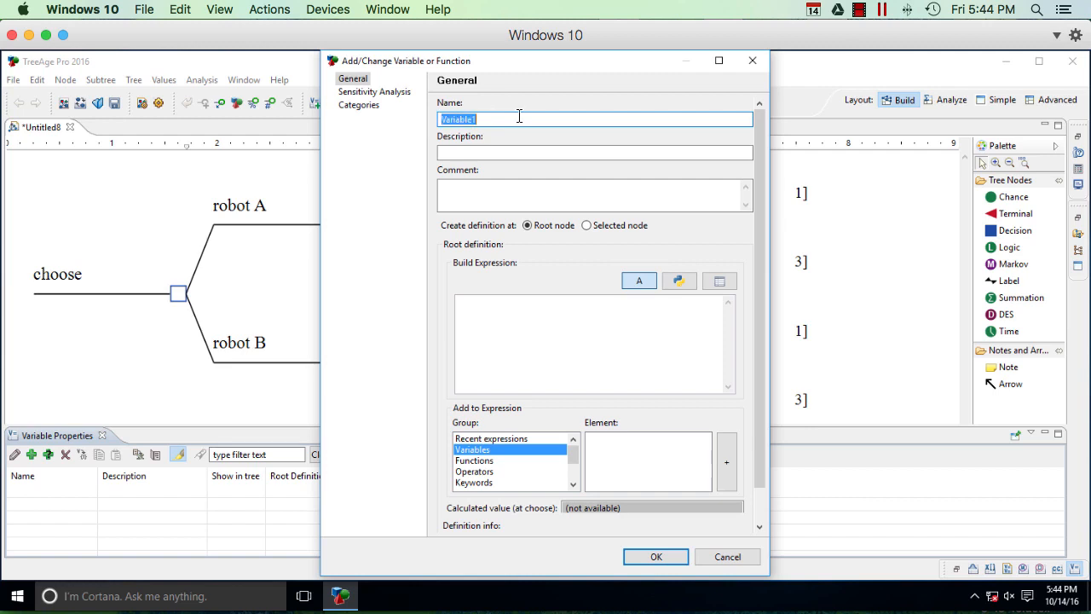
text(pHemo)
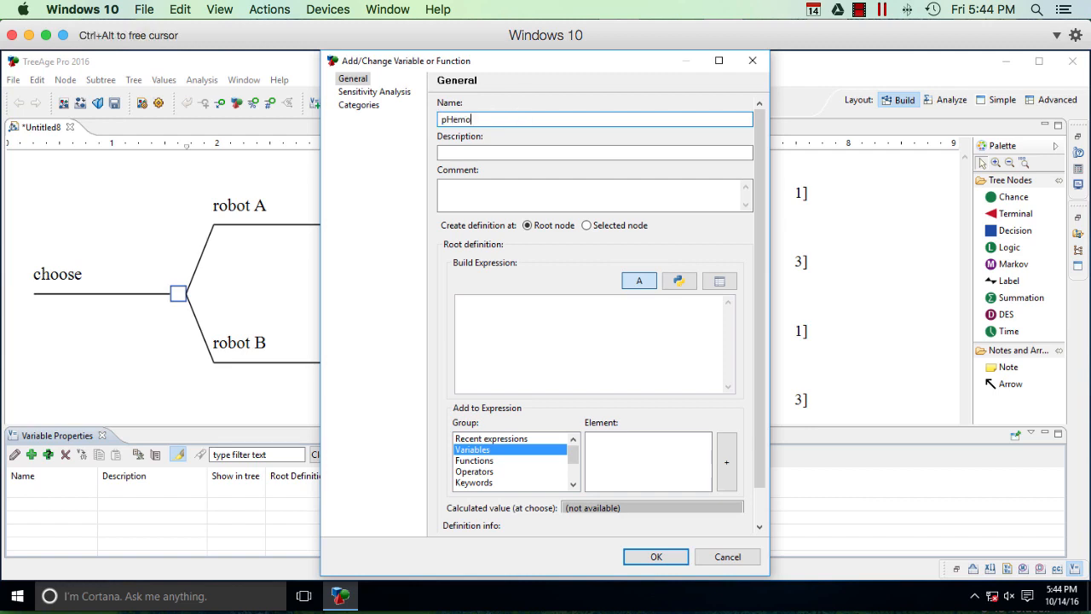
text(rrhageB)
Step: Describe the new variable as "probability of hemorrhage for robot B" and define it at the root node as .25
key(Tab)
text(probabi)
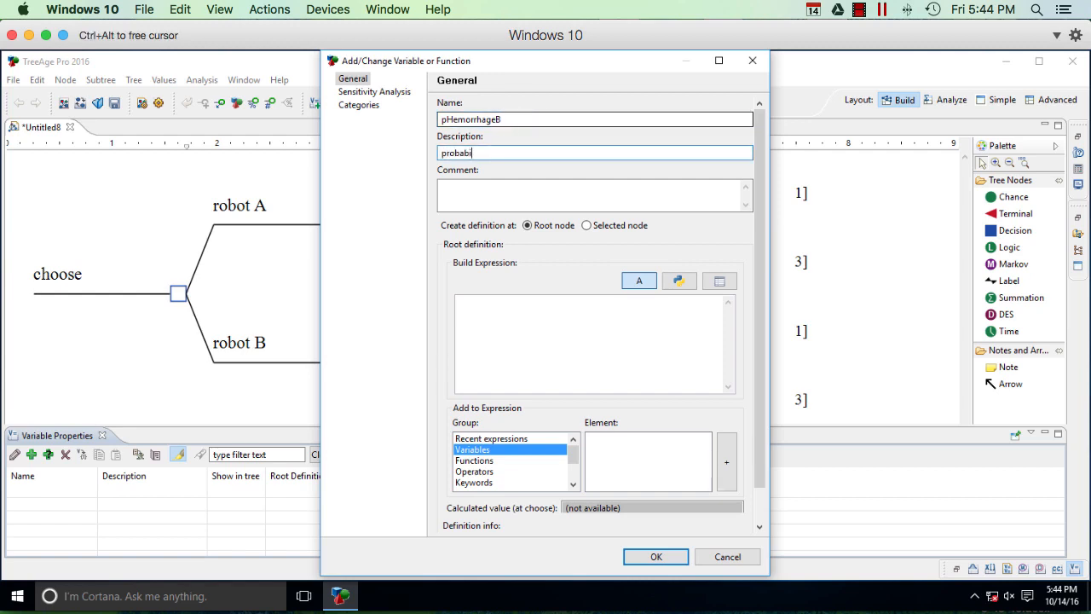
text(lity of hemorrhage for robot B)
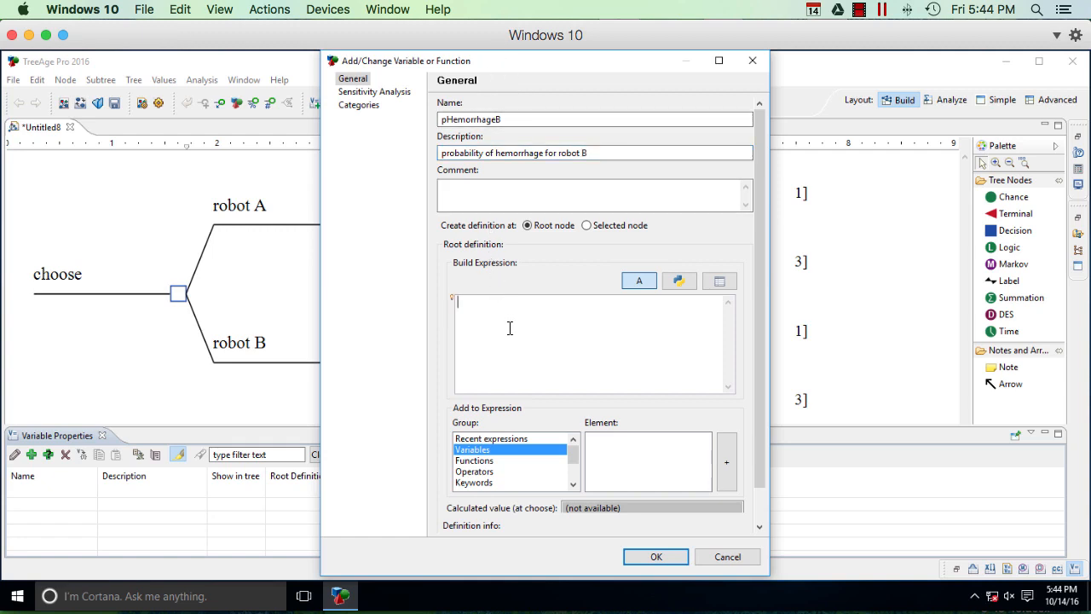
text(.25)
click(656, 556)
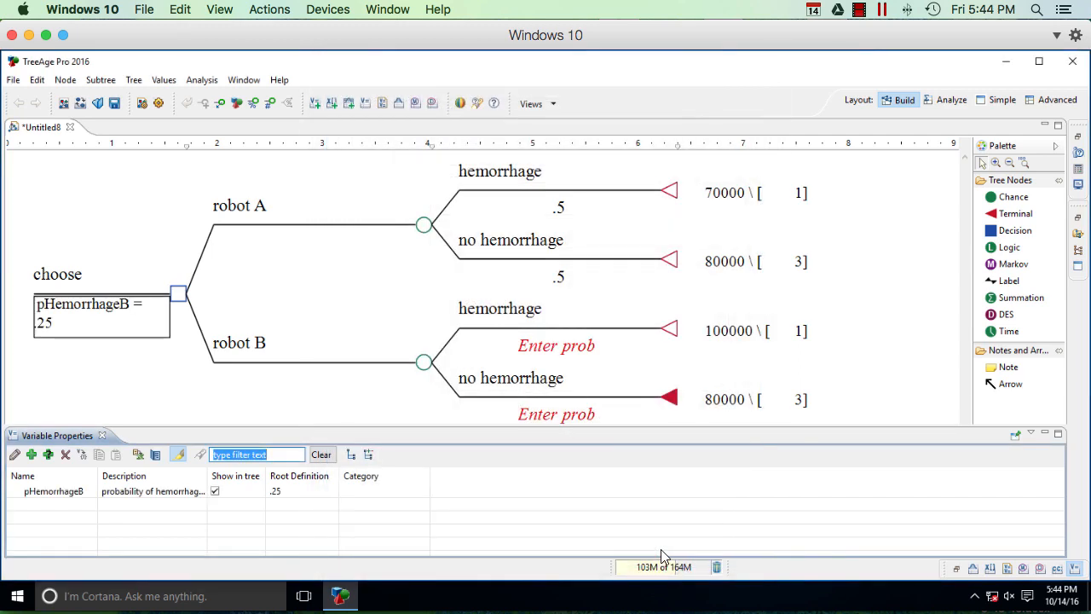
Step: Set the probability of robot B's hemorrhage branch to the variable pHemorrhageB
click(566, 345)
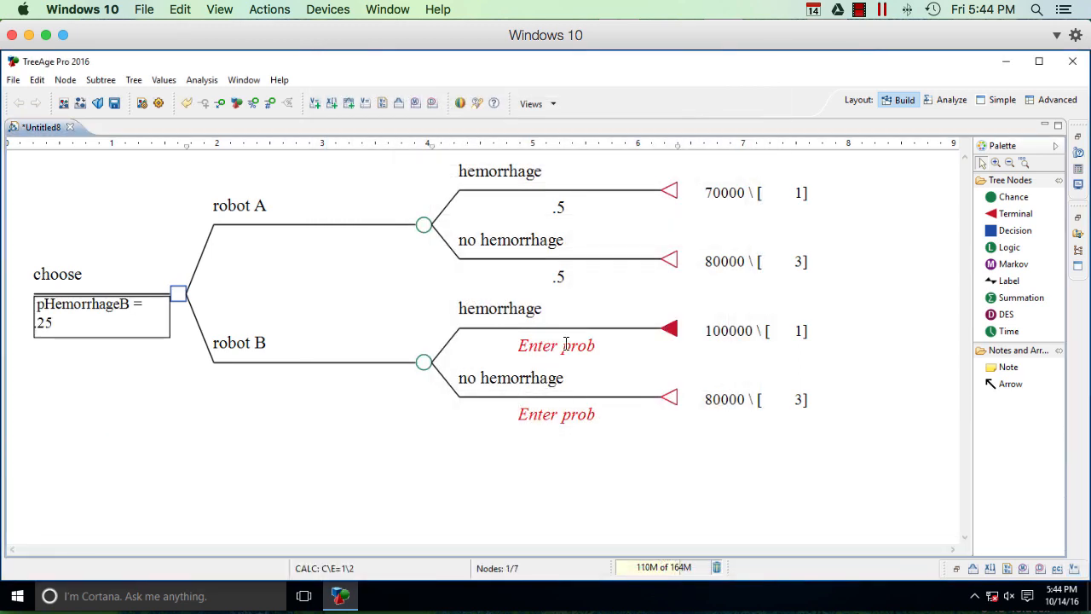
click(565, 345)
click(607, 346)
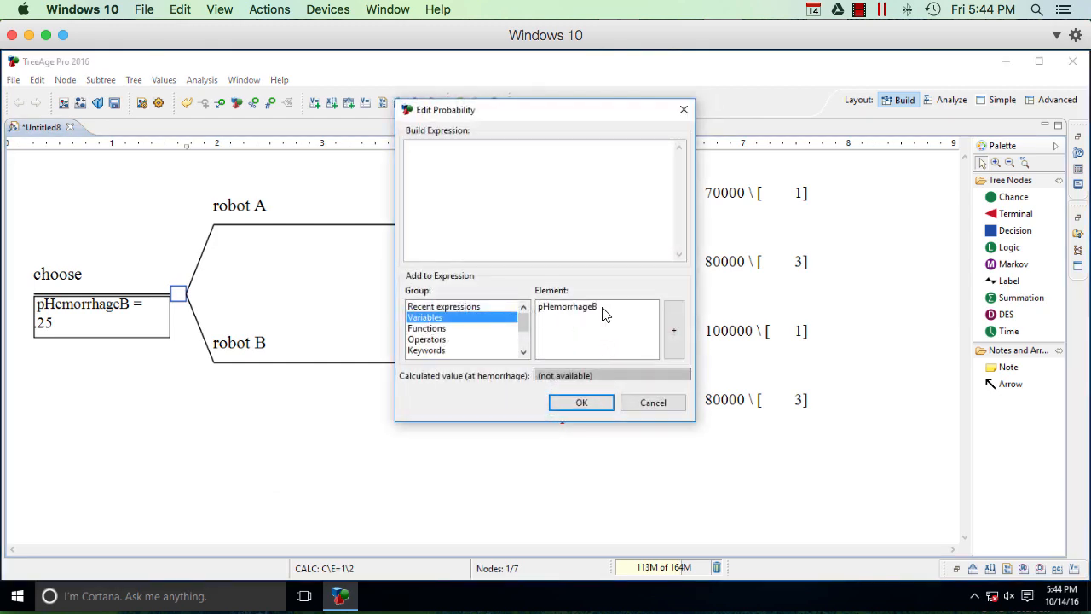
click(608, 312)
click(673, 321)
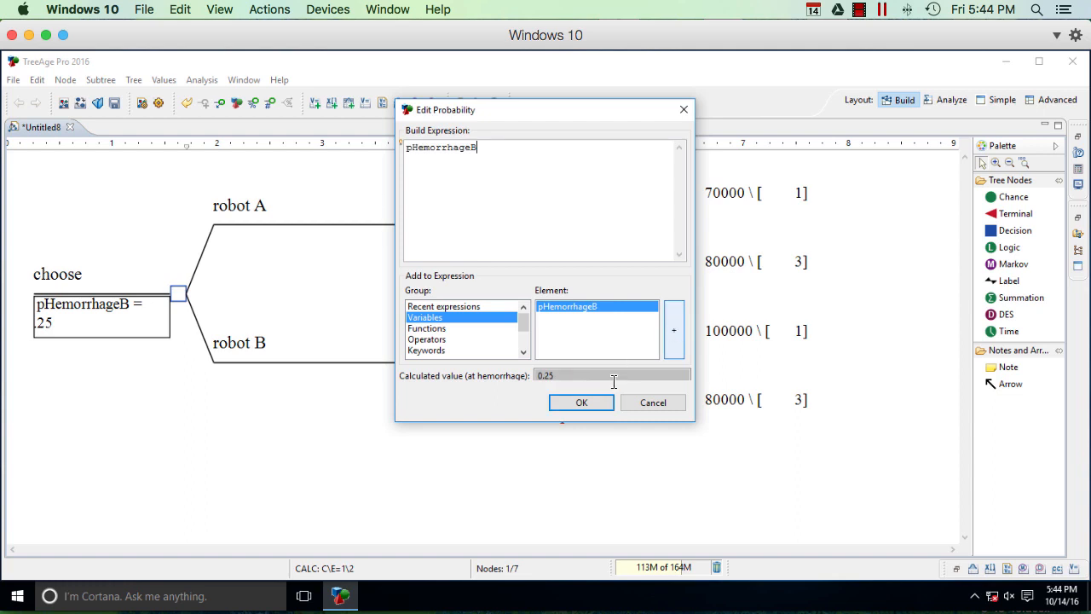
click(580, 405)
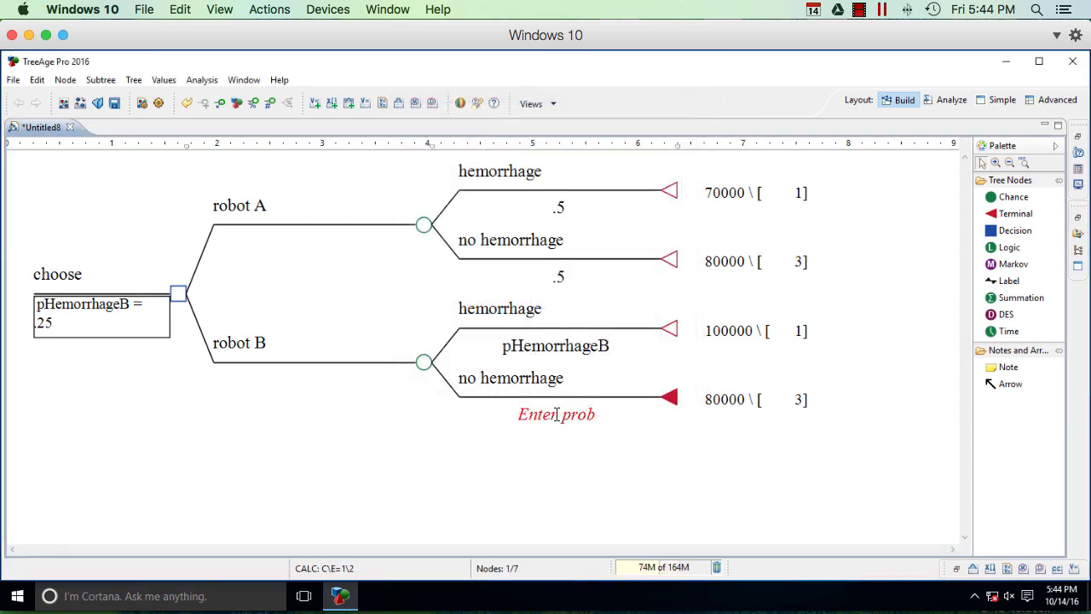
Step: Set the probability of robot B's no hemorrhage branch to the expression 1 - pHemorrhageB
click(543, 414)
click(607, 415)
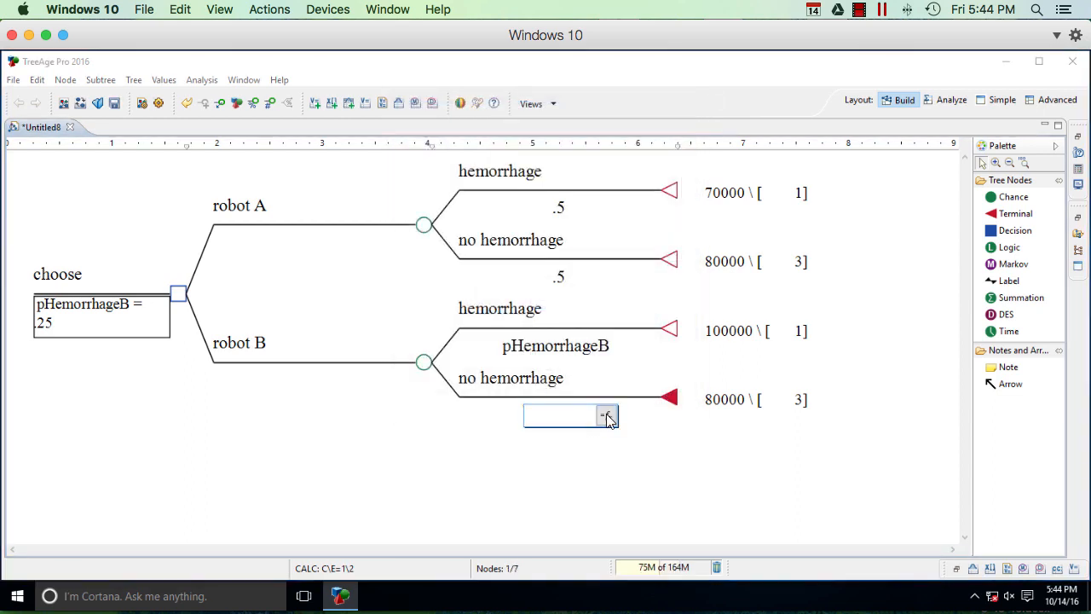
text(1 -)
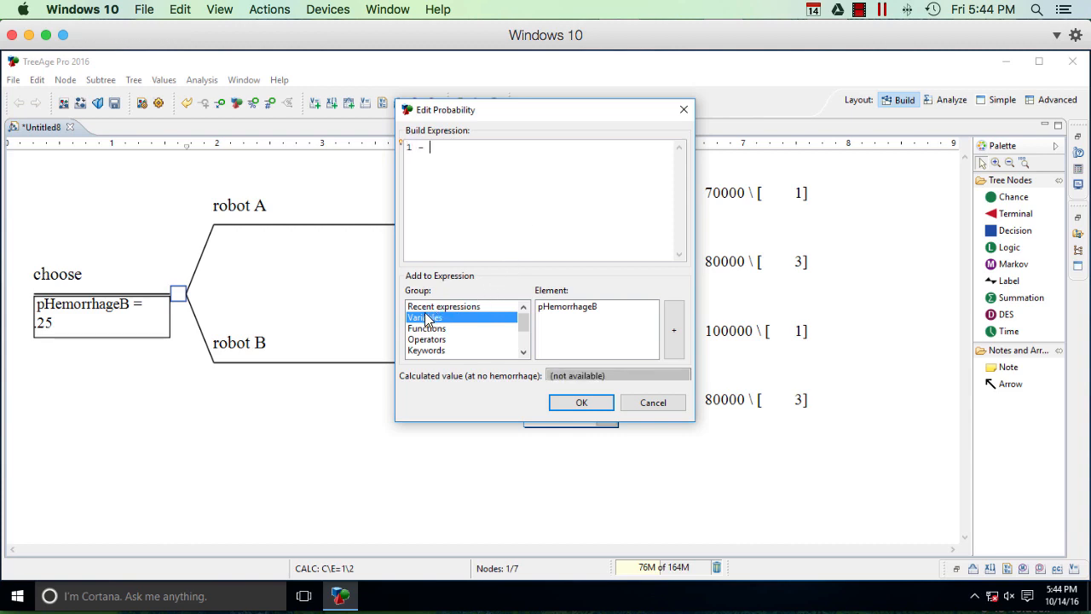
click(600, 307)
click(676, 330)
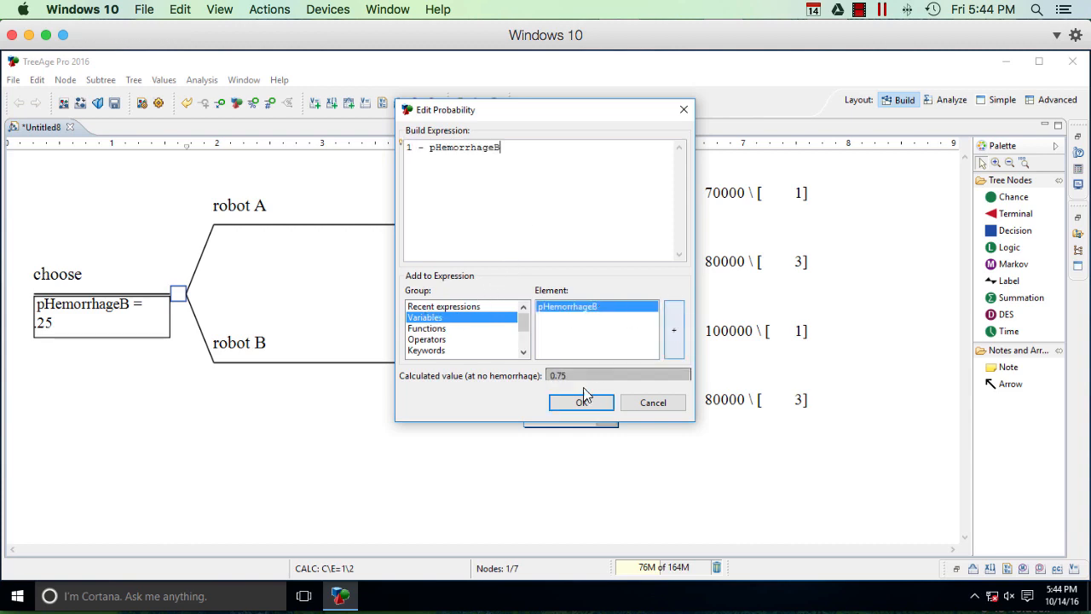
click(590, 403)
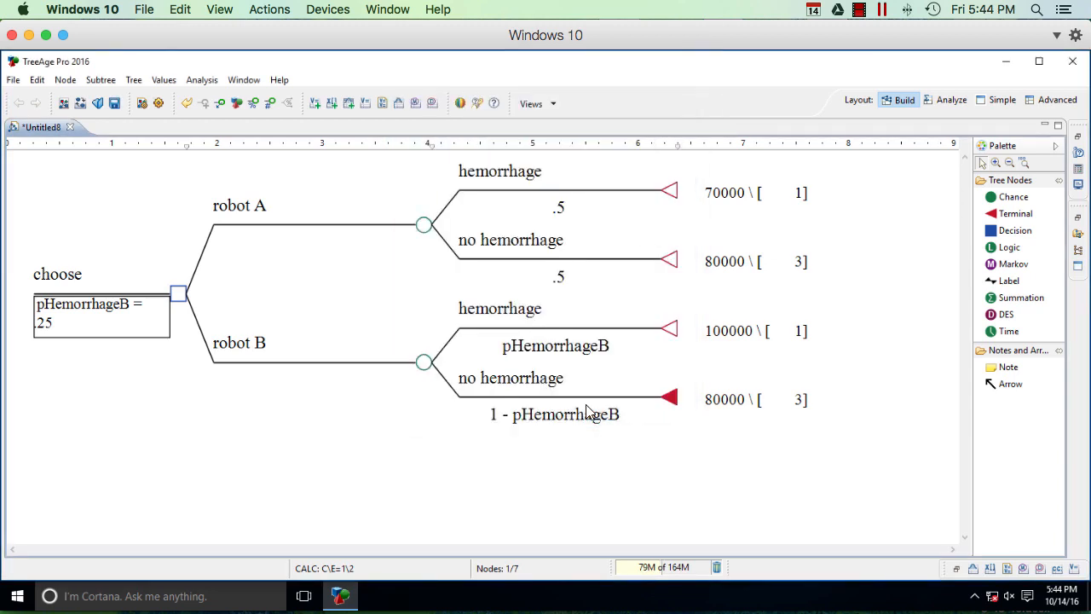
Step: Run a cost-effectiveness analysis at the choose decision node
click(179, 296)
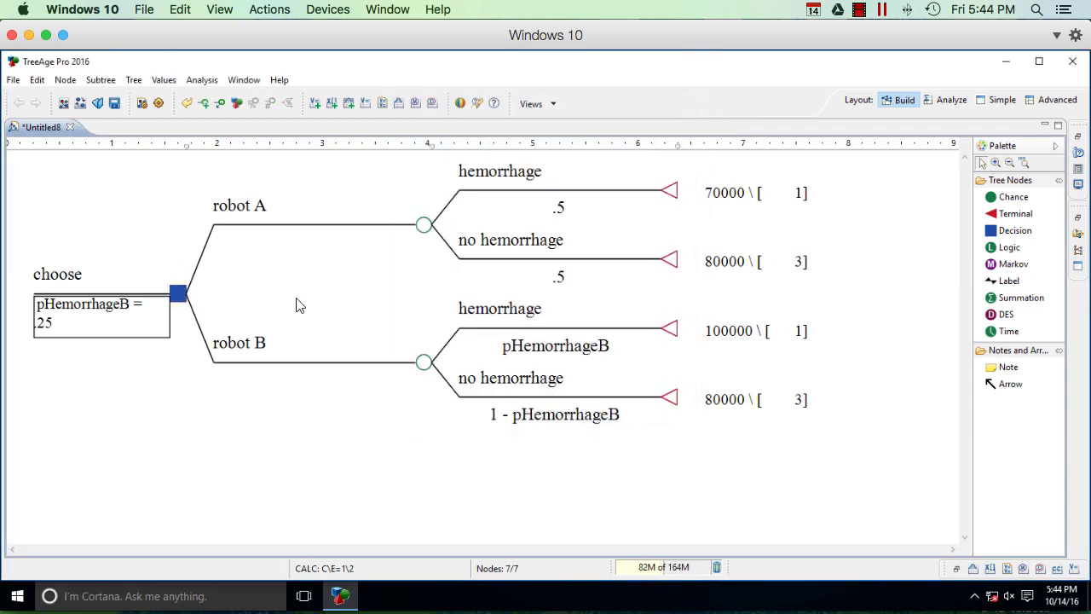
click(208, 79)
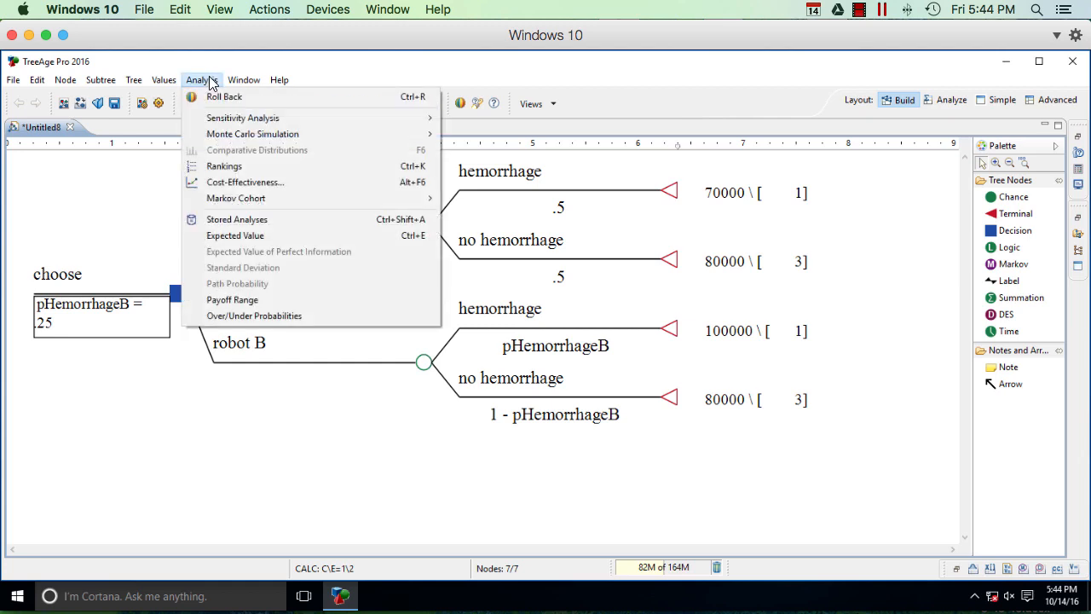
click(220, 182)
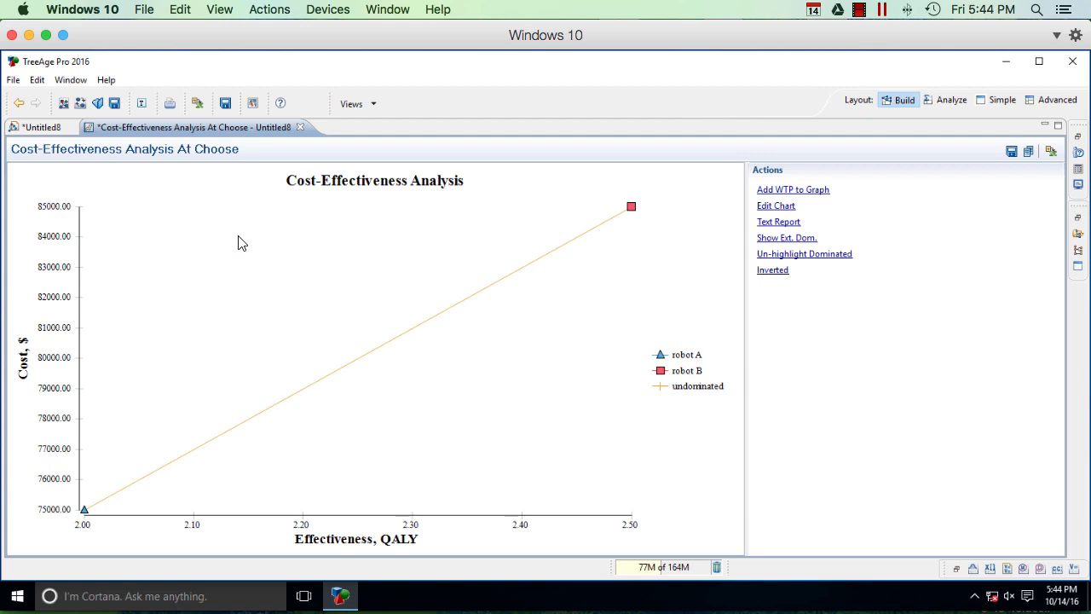
Step: Return to the tree and generate the cost-effectiveness rankings for the choose decision node
click(45, 129)
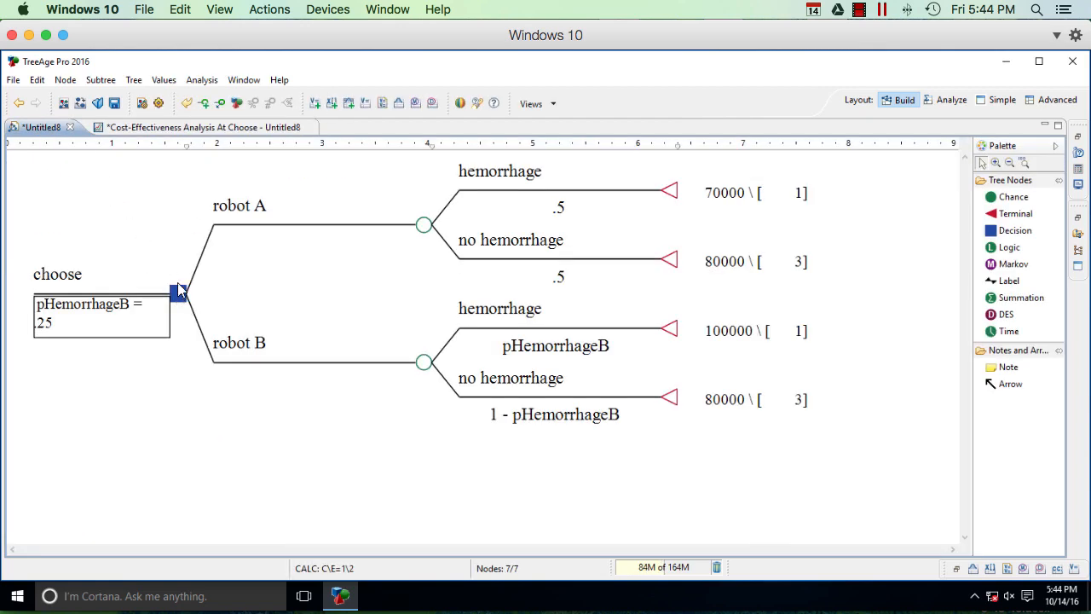
click(205, 79)
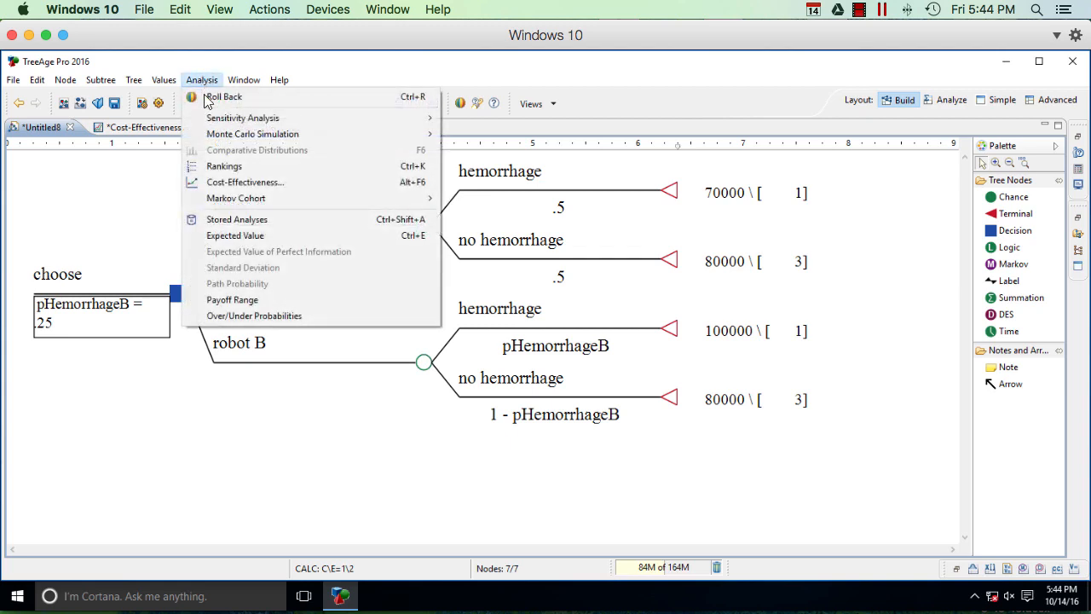
click(215, 165)
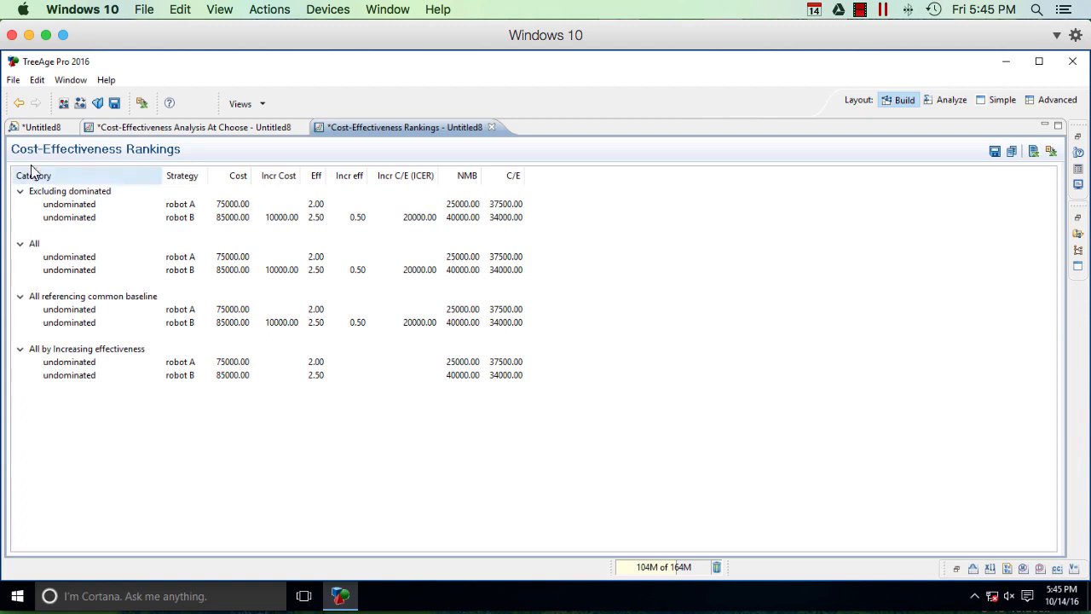
Step: Return to the tree and roll it back to show the expected values and the optimal strategy
click(37, 129)
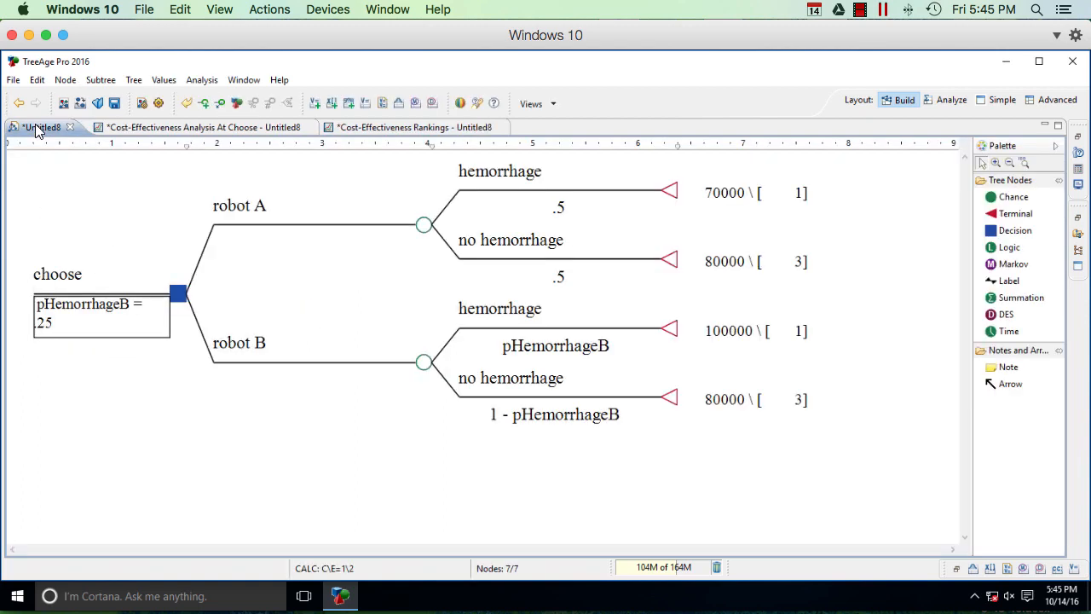
click(196, 80)
click(198, 97)
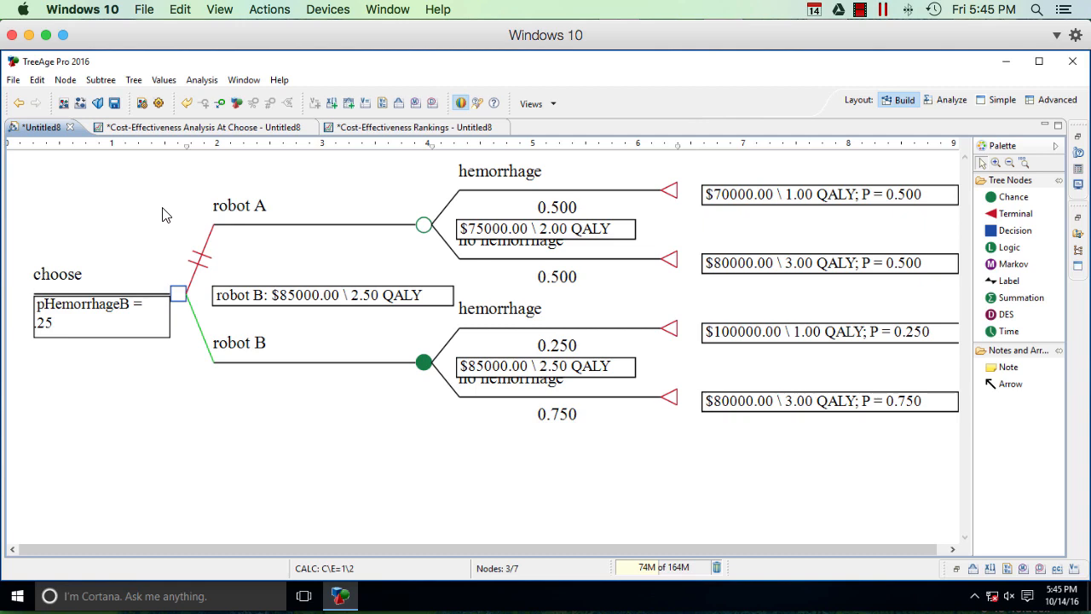
Step: Turn off roll back and run a one-way sensitivity analysis on pHemorrhageB with a high value of 1.0 and 10 intervals
click(201, 80)
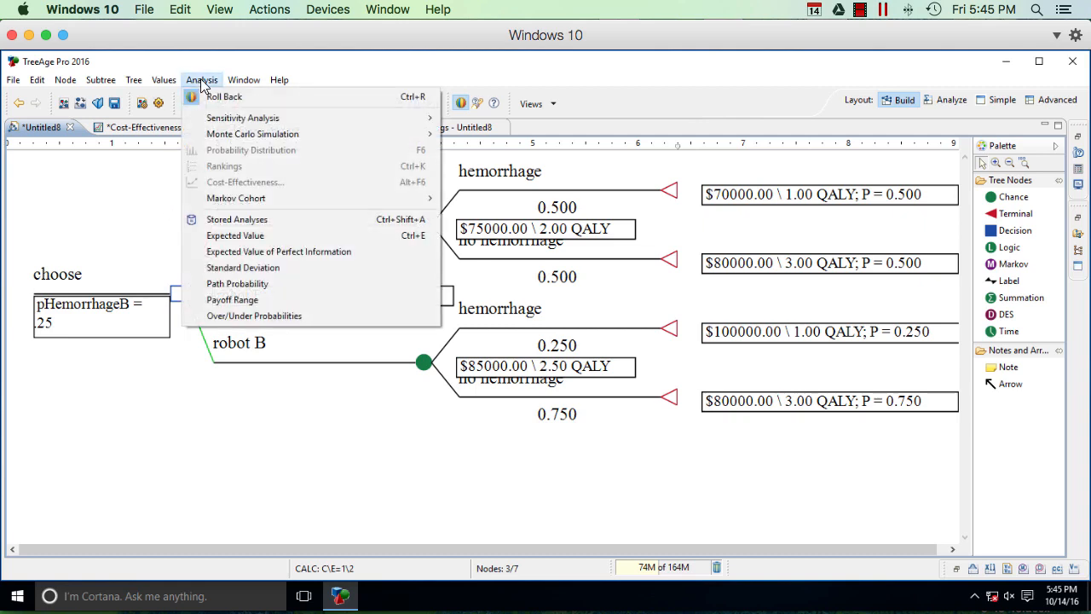
click(345, 97)
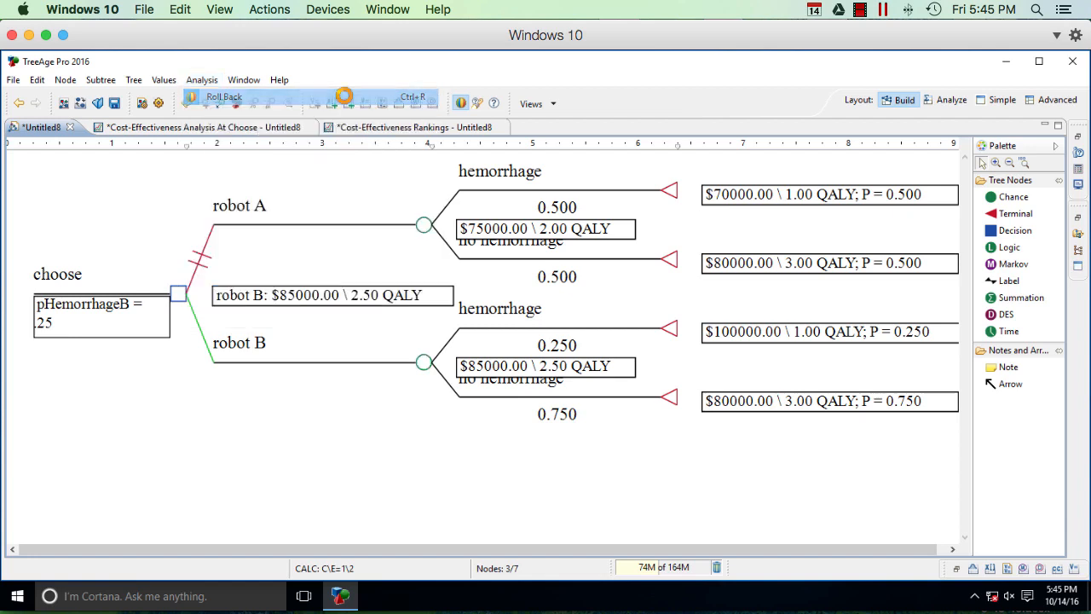
click(202, 80)
mouse_move(299, 118)
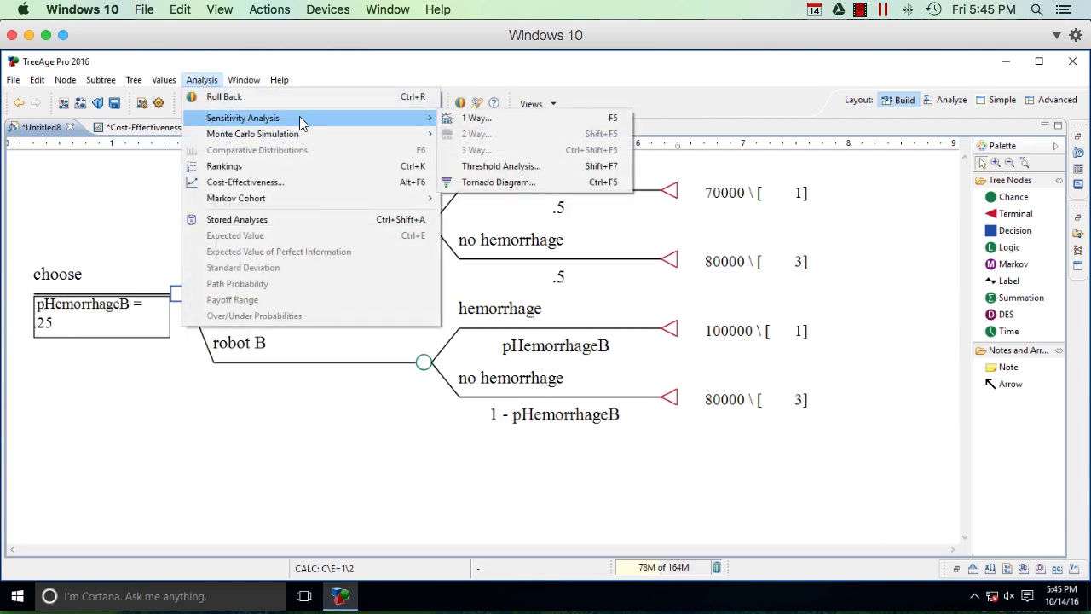
click(574, 120)
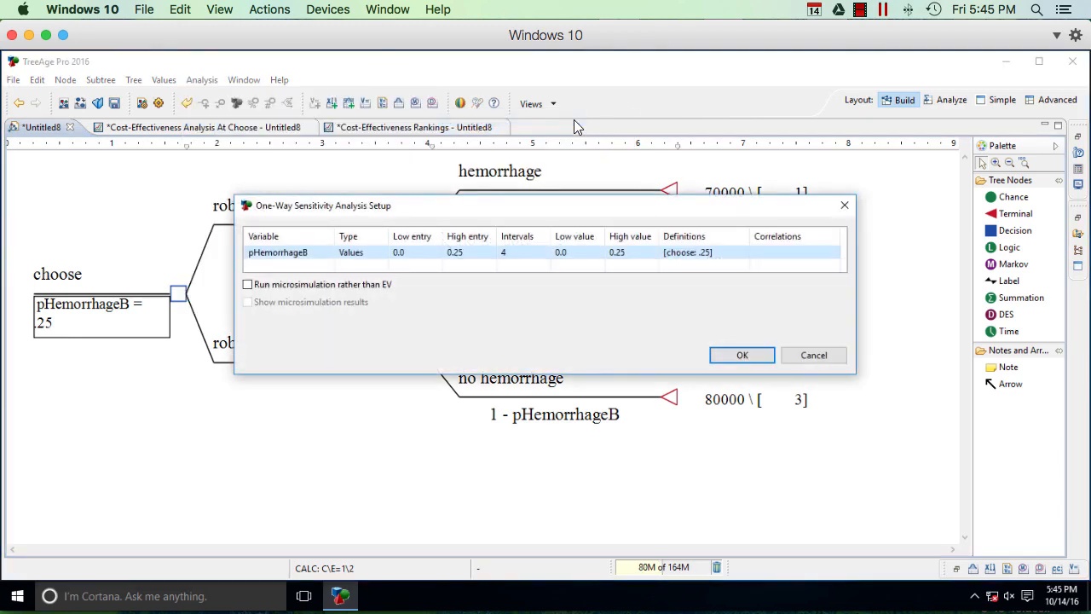
click(402, 253)
key(Tab)
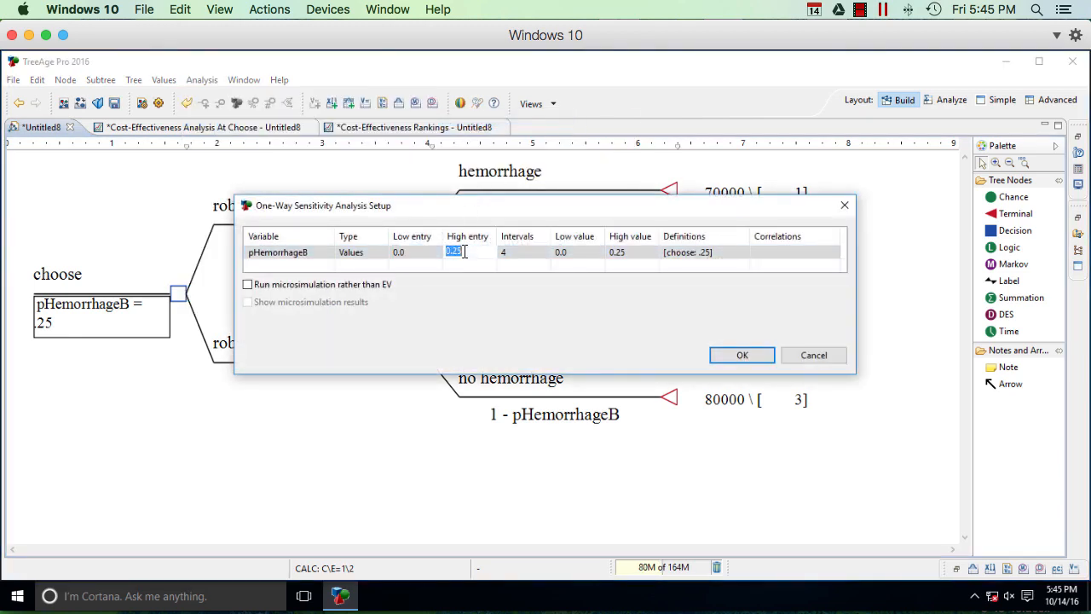
text(1.0)
key(Tab)
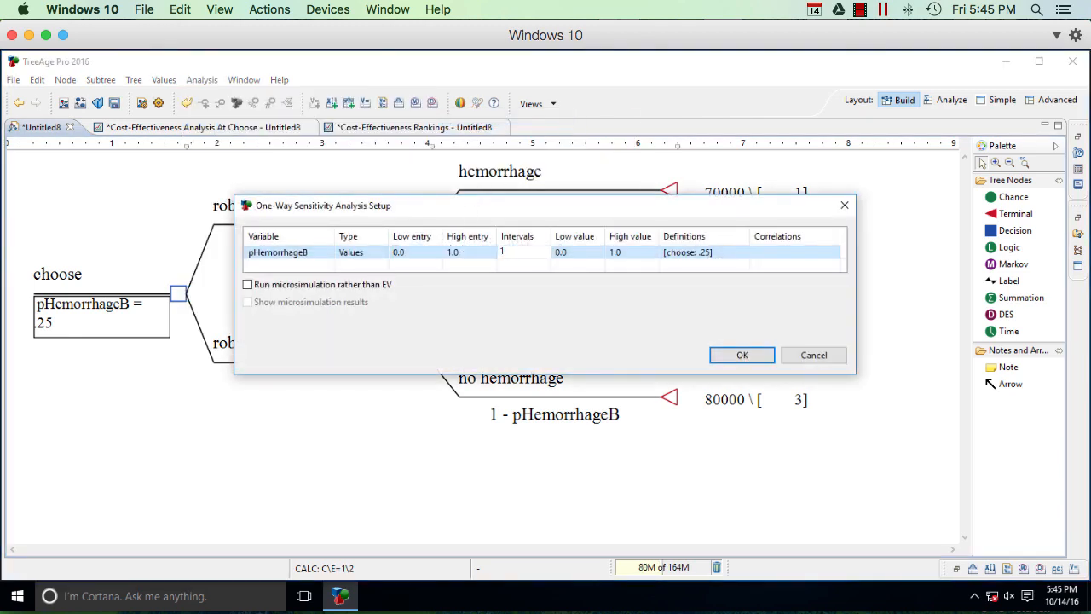
text(10)
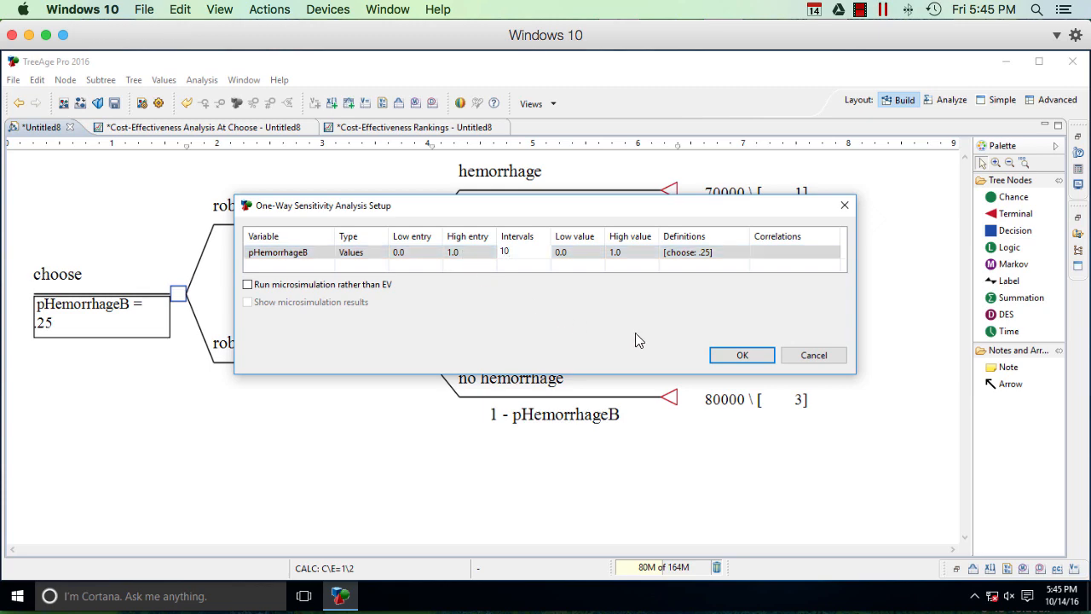
click(739, 355)
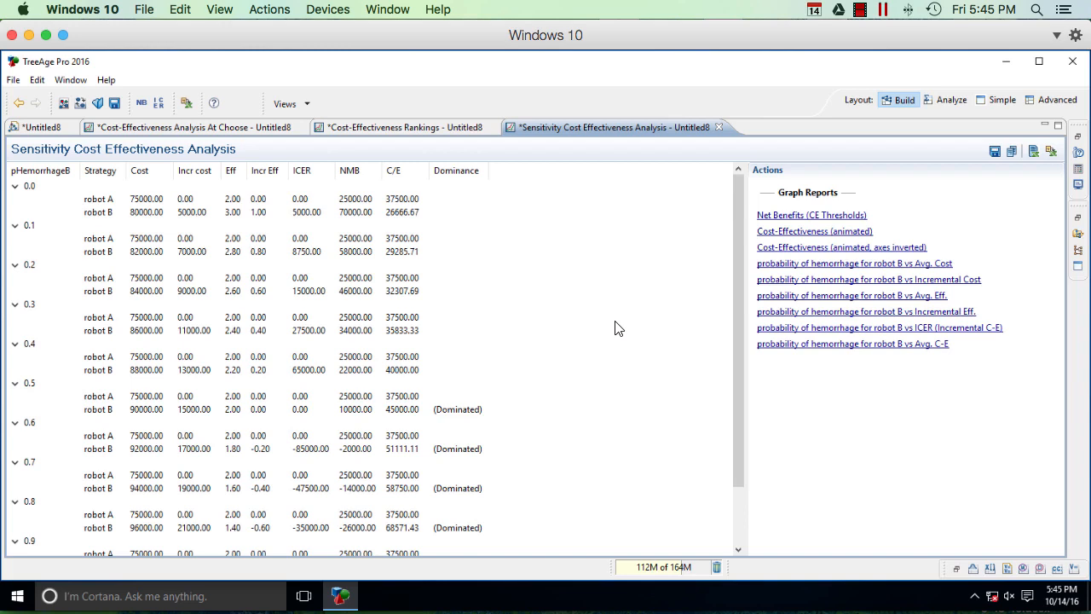
Step: Generate the net benefits graph with CE thresholds from the sensitivity results, using a willingness-to-pay of 50000
click(827, 217)
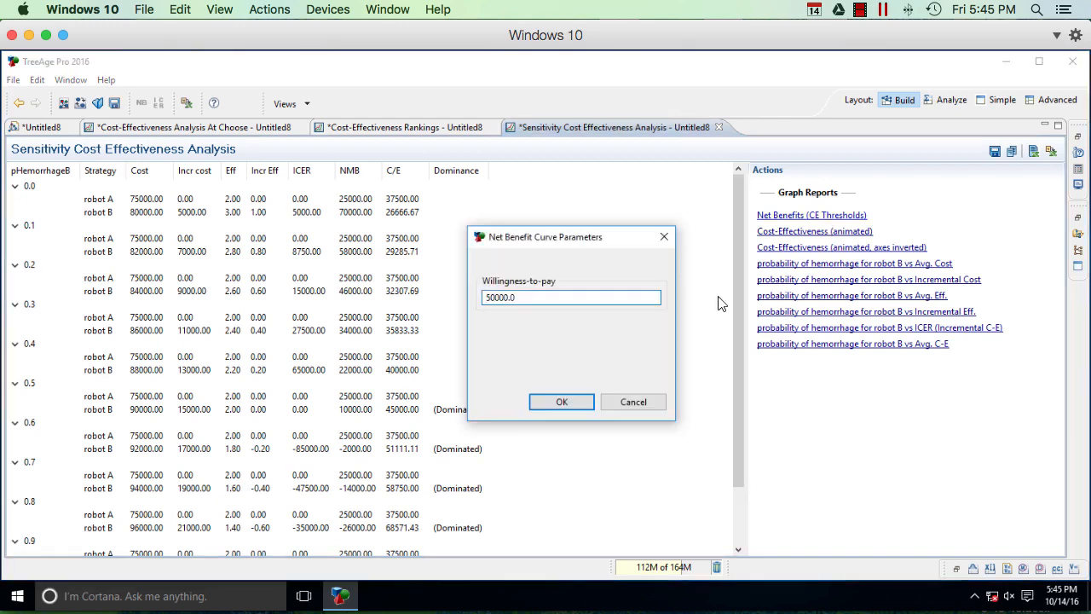
click(562, 402)
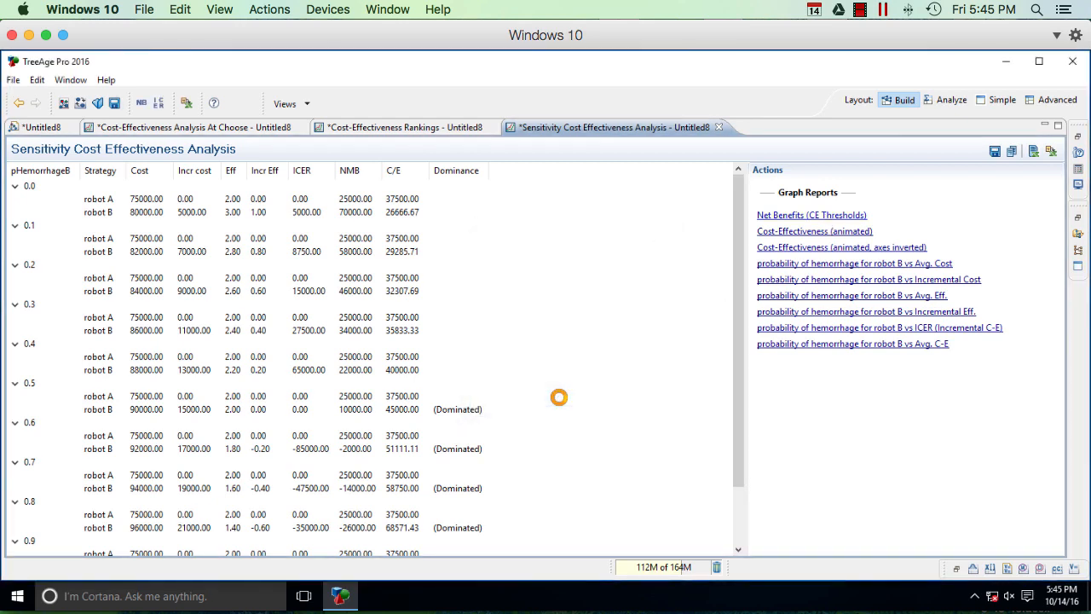